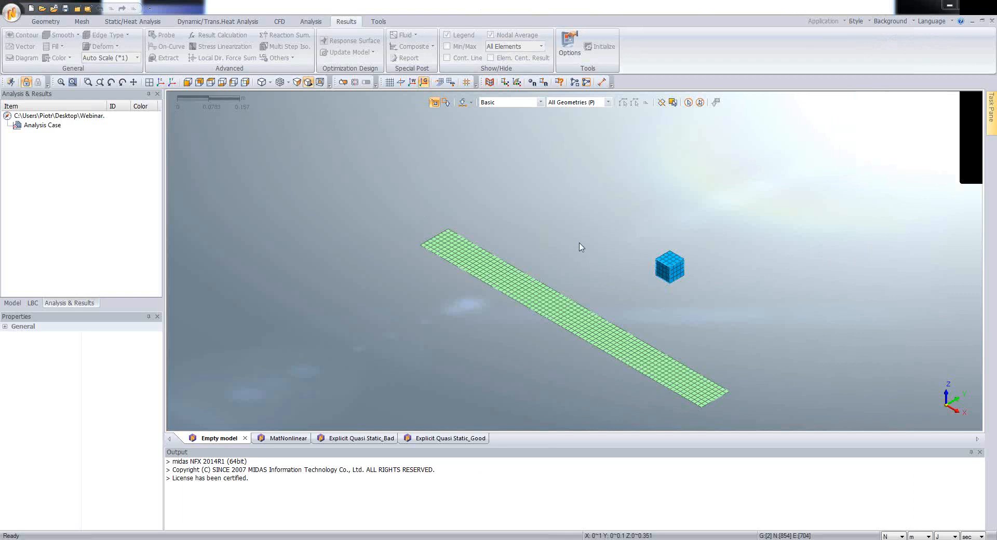
Step: Add a new isotropic material to the model with an elastic modulus of 2.1e11 N/m^2
{"action": "left_click", "coordinate": [13, 304]}
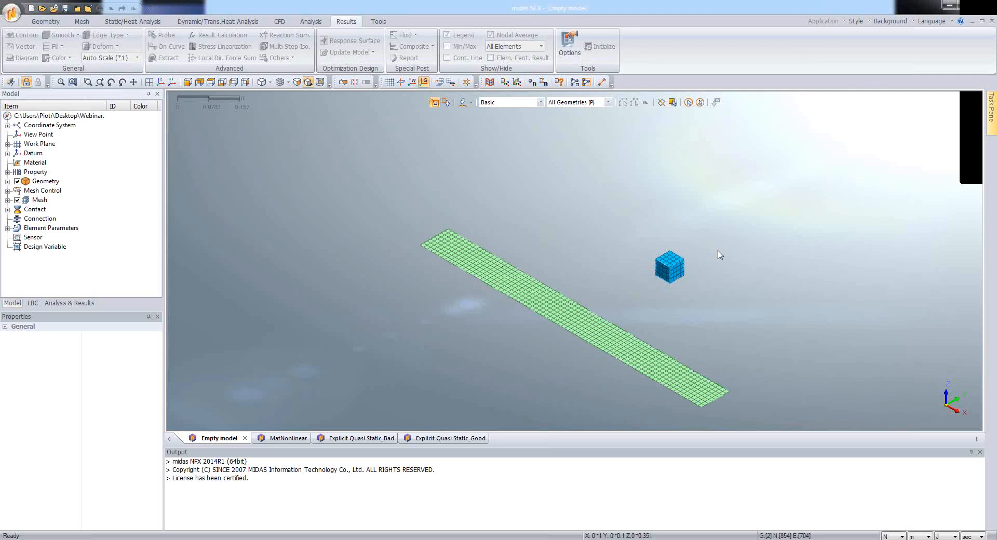
{"action": "right_click", "coordinate": [37, 163]}
{"action": "mouse_move", "coordinate": [58, 169]}
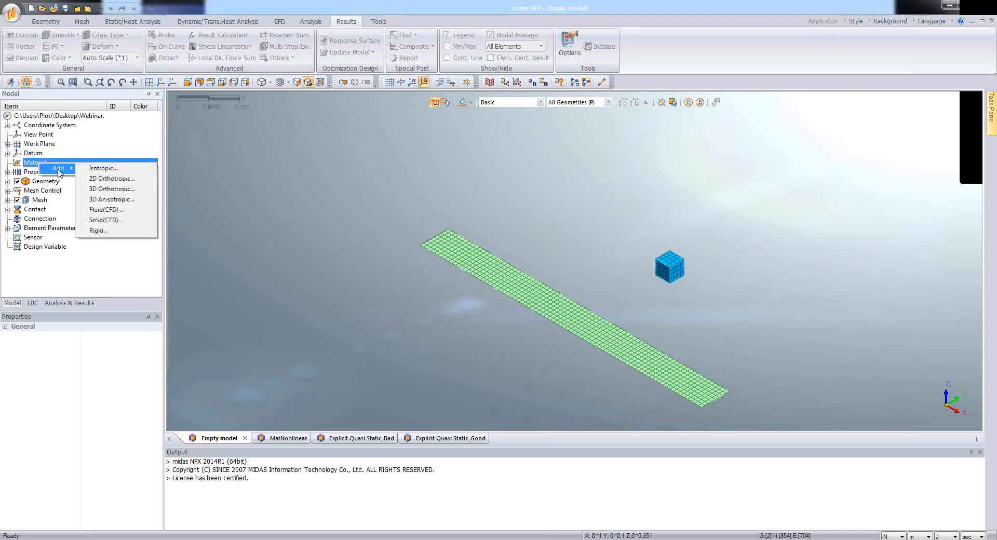
{"action": "left_click", "coordinate": [125, 168]}
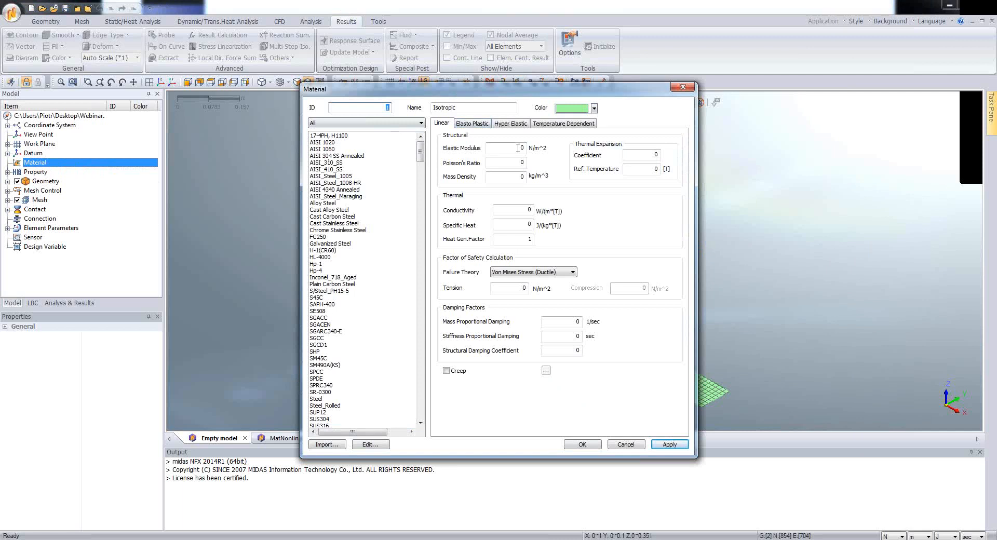
{"action": "left_click_drag", "start_coordinate": [500, 94], "coordinate": [417, 123]}
{"action": "left_click", "coordinate": [440, 177]}
{"action": "type", "text": "2.1e11"}
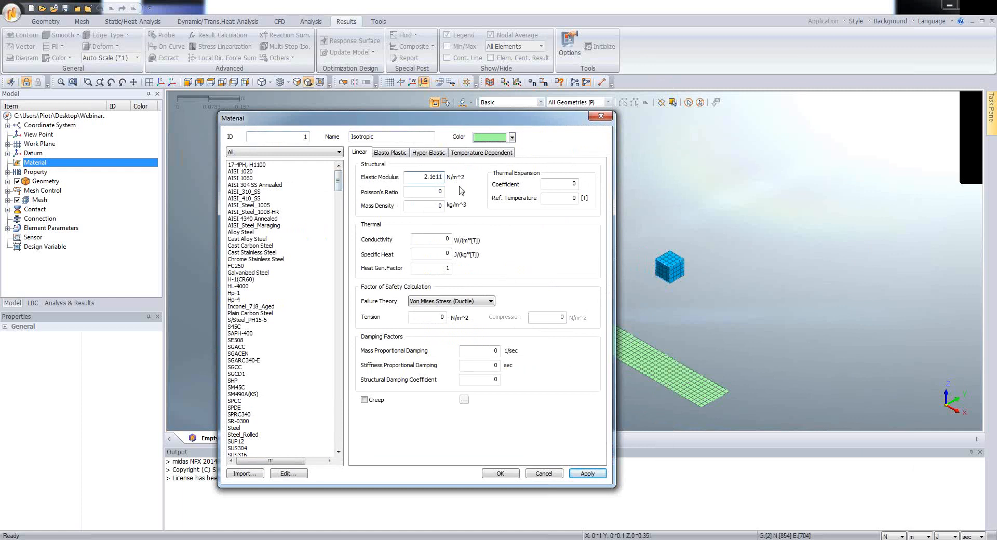
Step: Set the material's Poisson's ratio to 0.3, enter its mass density, and name it Steel
{"action": "key", "text": "Tab"}
{"action": "type", "text": "0.3"}
{"action": "key", "text": "Tab"}
{"action": "type", "text": "780"}
{"action": "left_click_drag", "start_coordinate": [378, 139], "coordinate": [334, 136]}
{"action": "type", "text": "Steel"}
{"action": "left_click", "coordinate": [498, 474]}
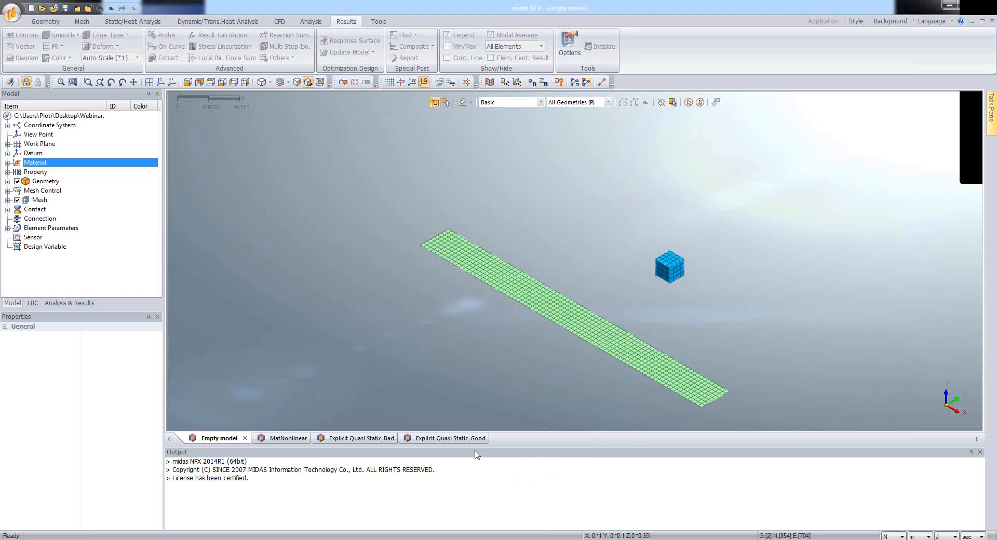
Step: Define the undefined 2D property as a plate of Steel with a uniform thickness of 0.002 m
{"action": "left_click", "coordinate": [8, 173]}
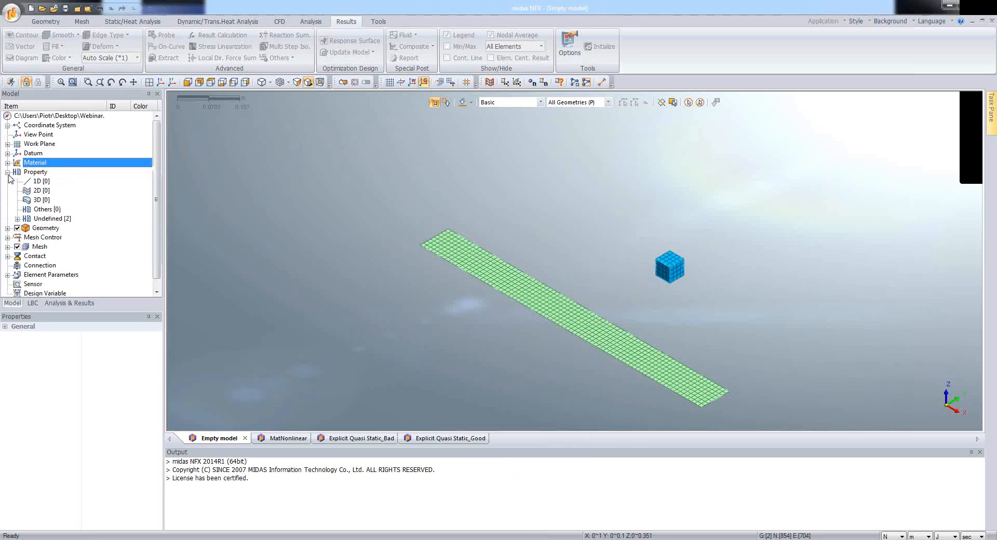
{"action": "left_click", "coordinate": [17, 218]}
{"action": "scroll", "coordinate": [21, 223], "scroll_direction": "down", "scroll_amount": 1}
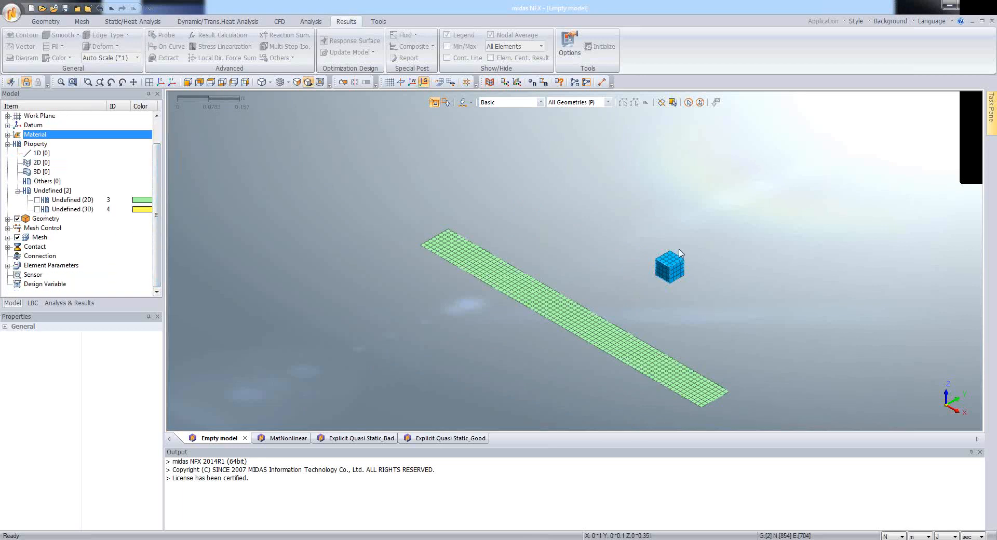
{"action": "scroll", "coordinate": [645, 236], "scroll_direction": "down", "scroll_amount": 2}
{"action": "scroll", "coordinate": [742, 328], "scroll_direction": "up", "scroll_amount": 2}
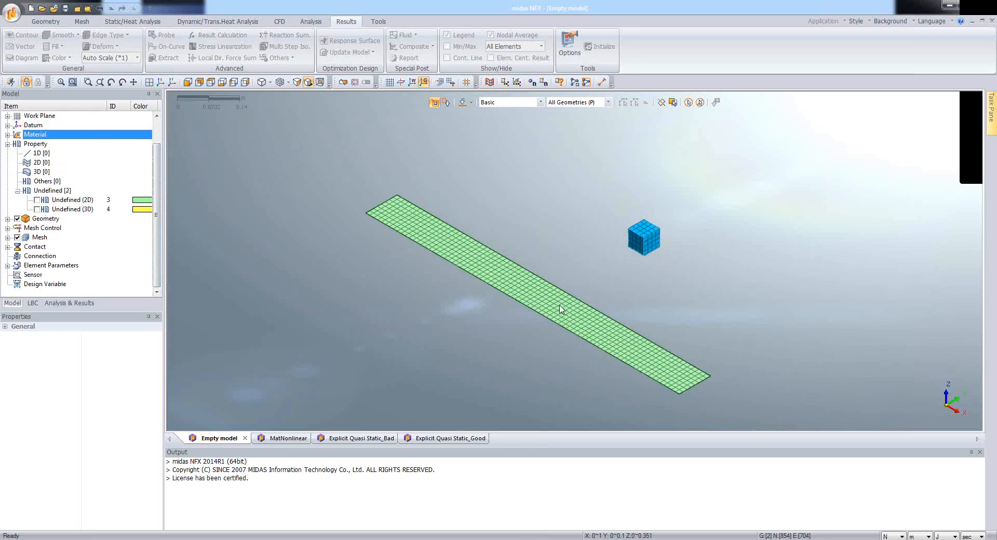
{"action": "scroll", "coordinate": [456, 206], "scroll_direction": "up", "scroll_amount": 2}
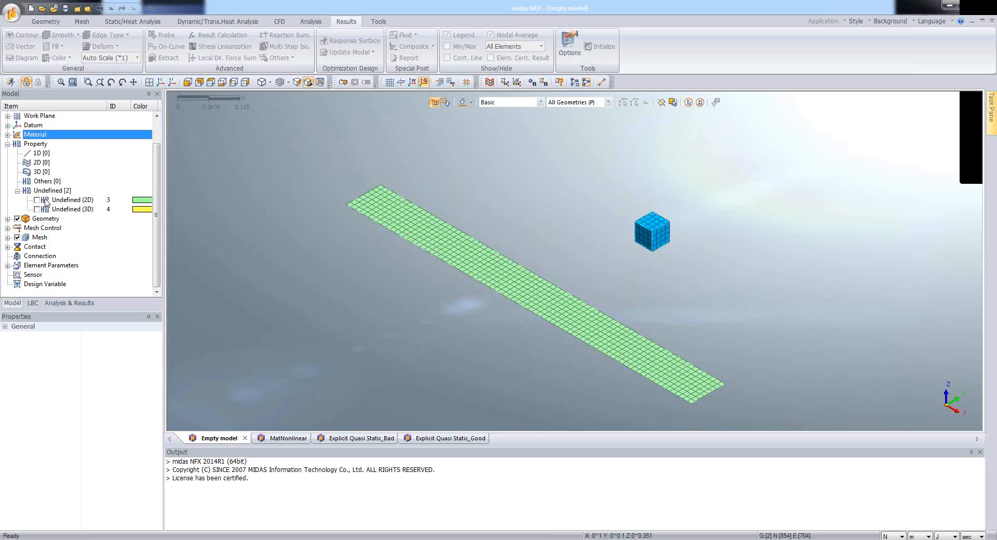
{"action": "right_click", "coordinate": [76, 203]}
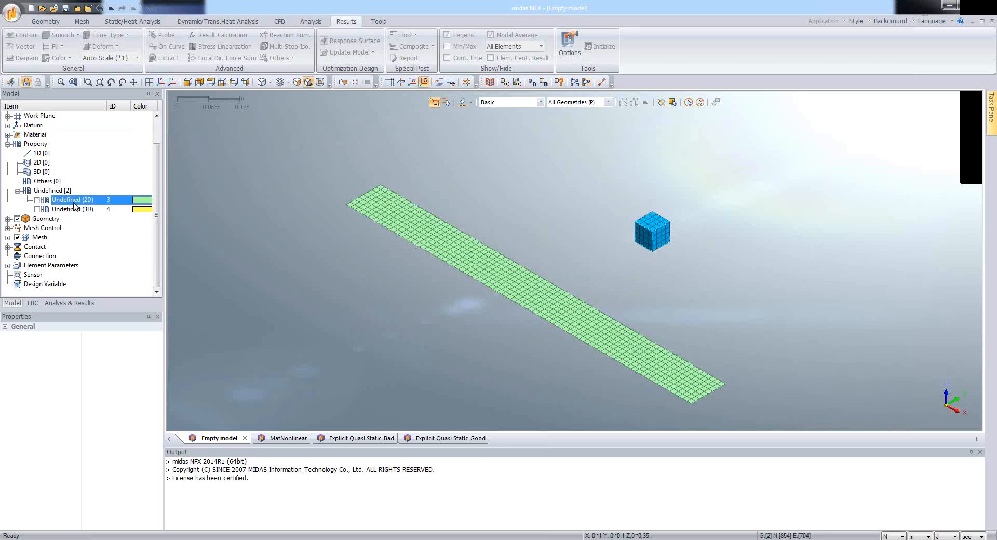
{"action": "left_click", "coordinate": [89, 212]}
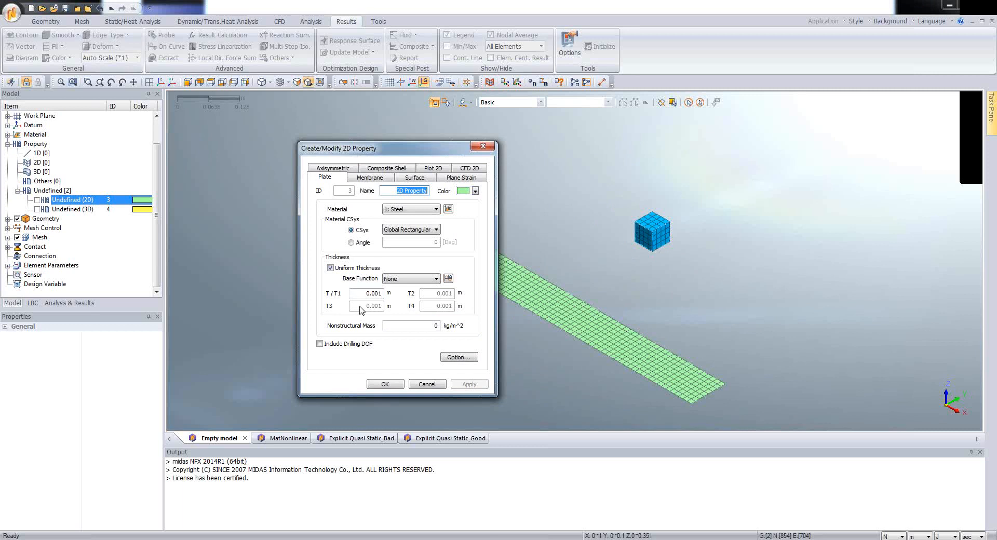
{"action": "left_click_drag", "start_coordinate": [379, 295], "coordinate": [385, 298]}
{"action": "type", "text": "2"}
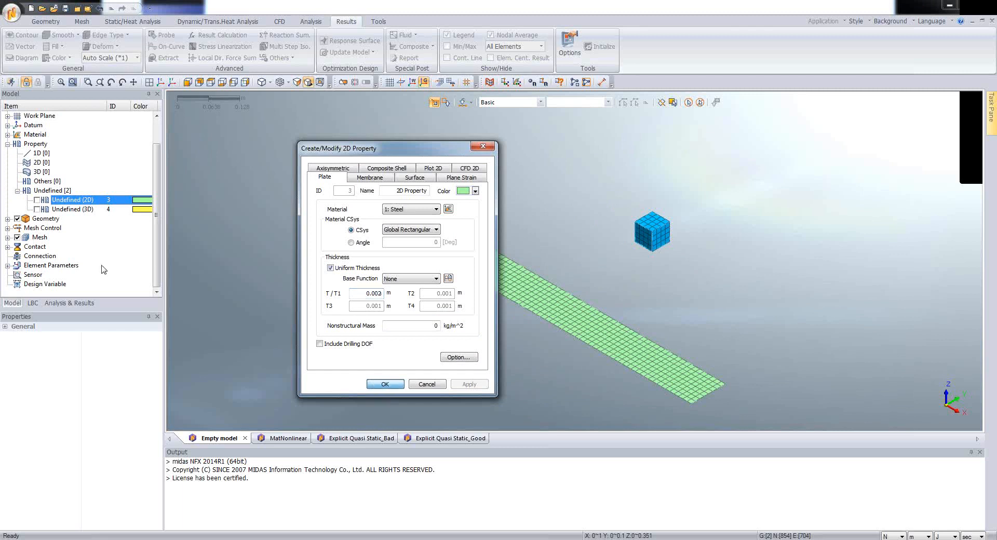
Step: Define the undefined 3D property as a solid using the Steel material
{"action": "right_click", "coordinate": [77, 211]}
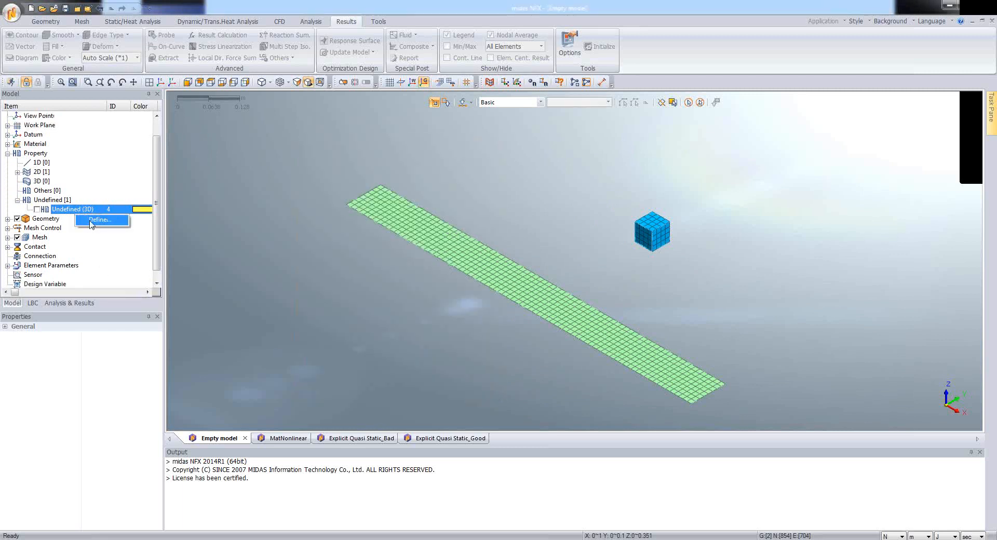
{"action": "left_click", "coordinate": [98, 219]}
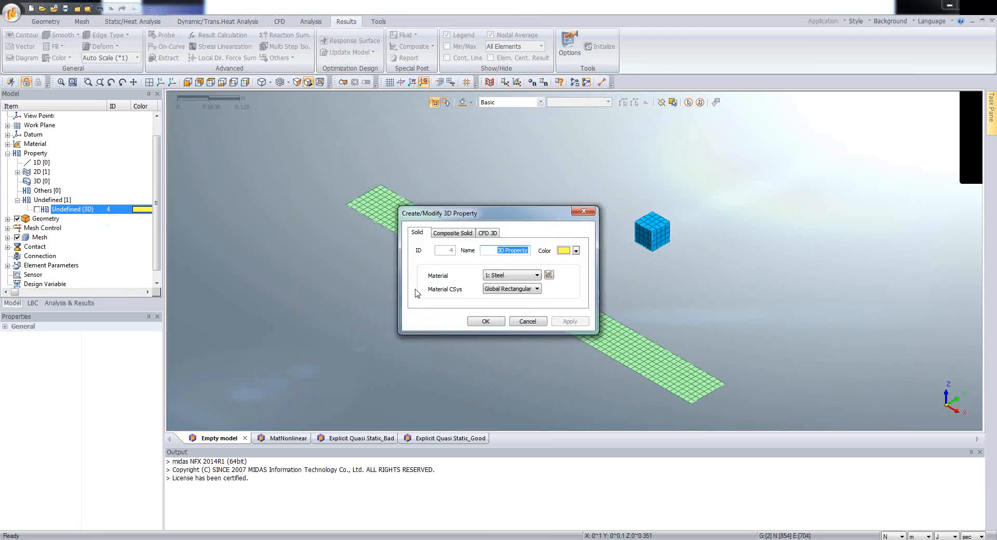
{"action": "left_click", "coordinate": [485, 321]}
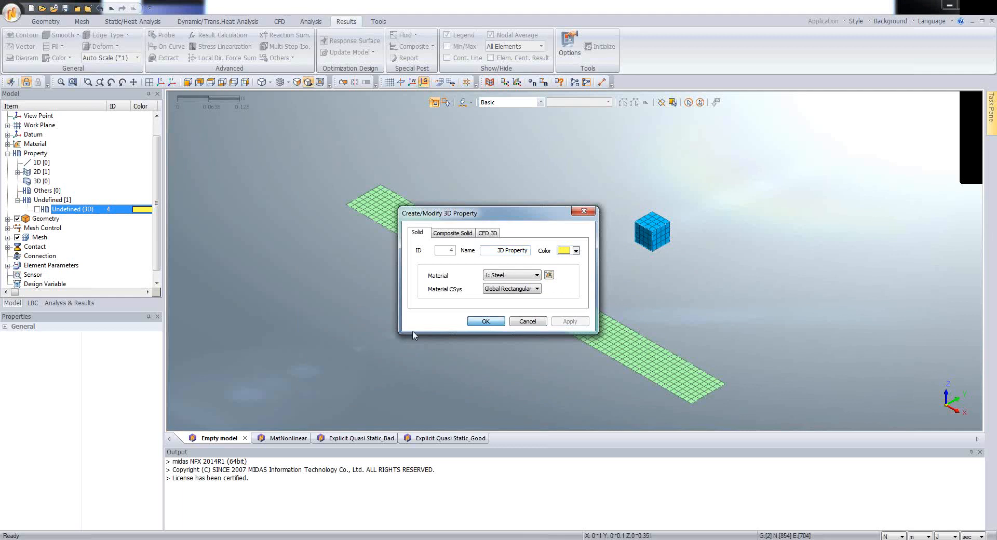
{"action": "left_click", "coordinate": [483, 322]}
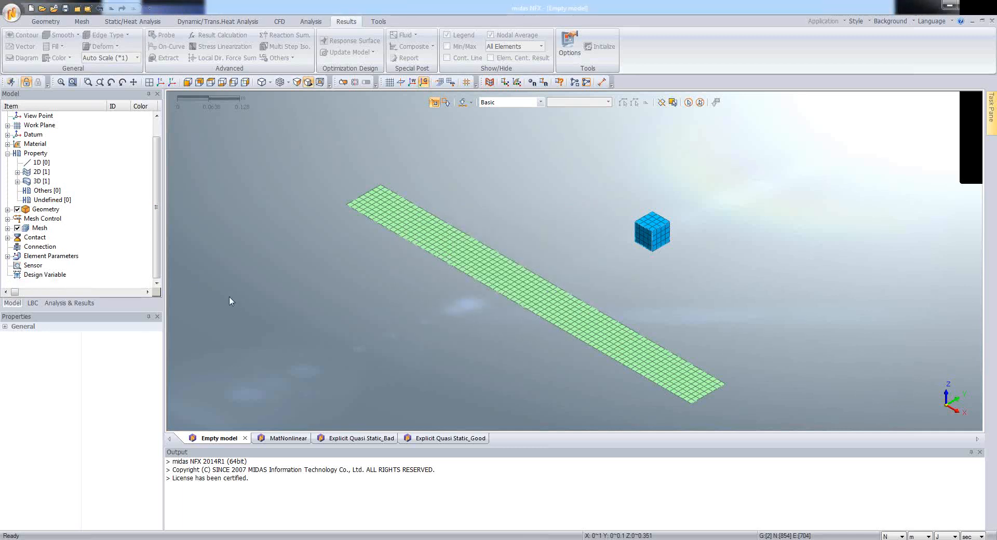
Step: Turn on the display of both the 2D plate property and the 3D solid property
{"action": "left_click", "coordinate": [17, 172]}
{"action": "left_click", "coordinate": [17, 191]}
{"action": "left_click", "coordinate": [37, 200]}
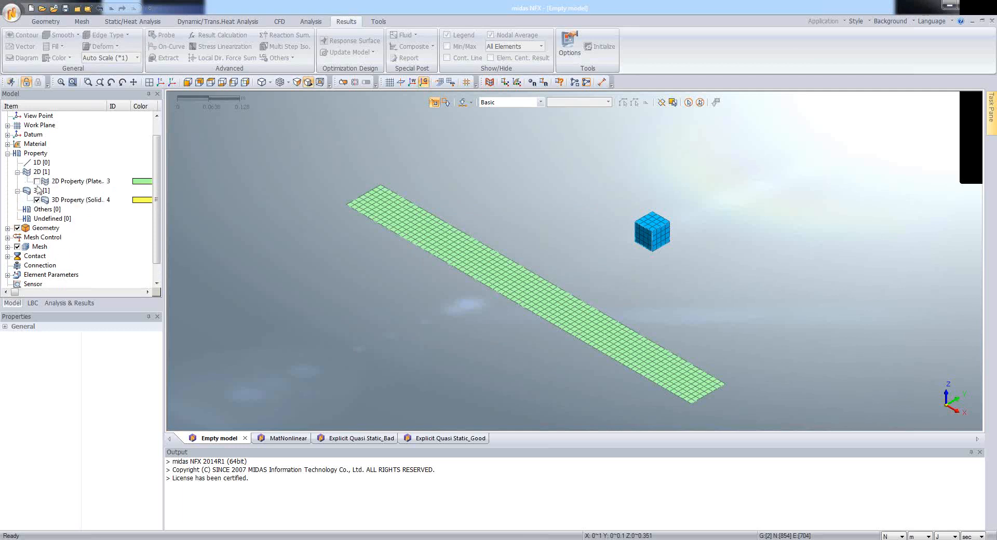
{"action": "left_click", "coordinate": [37, 181]}
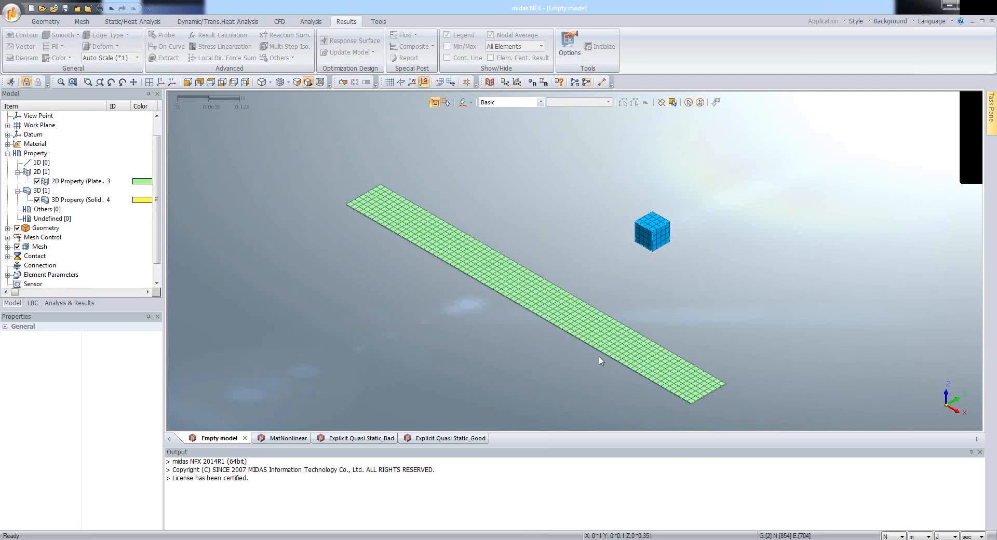
Step: Examine the displayed thickness of the plate mesh up close at its corner, then return to the full isometric view
{"action": "middle_click_drag", "start_coordinate": [605, 347], "coordinate": [609, 332]}
{"action": "scroll", "coordinate": [664, 361], "scroll_direction": "up", "scroll_amount": 1}
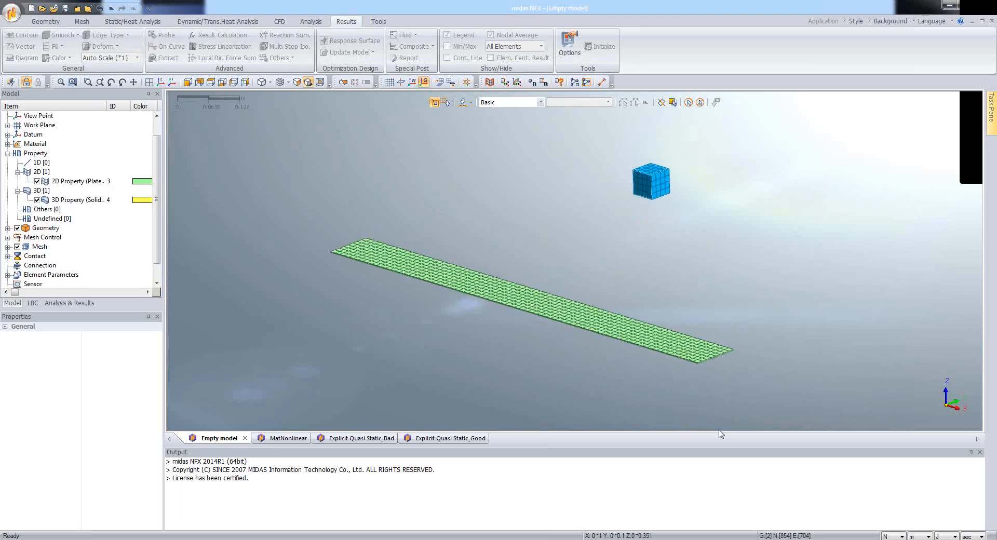
{"action": "scroll", "coordinate": [727, 426], "scroll_direction": "down", "scroll_amount": 3}
{"action": "scroll", "coordinate": [687, 383], "scroll_direction": "up", "scroll_amount": 1}
{"action": "scroll", "coordinate": [675, 416], "scroll_direction": "up", "scroll_amount": 3}
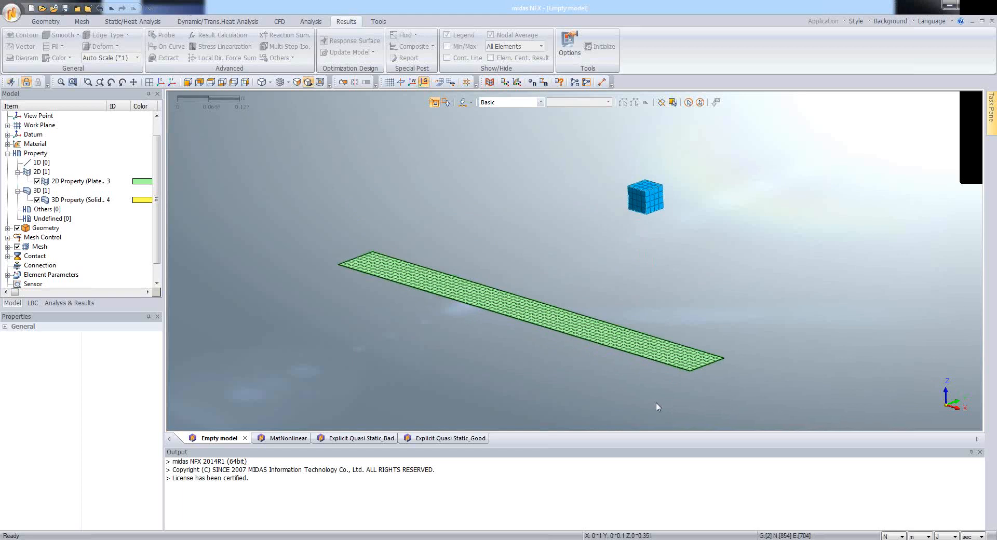
{"action": "scroll", "coordinate": [656, 407], "scroll_direction": "up", "scroll_amount": 1}
{"action": "left_click_drag", "start_coordinate": [673, 347], "coordinate": [744, 388]}
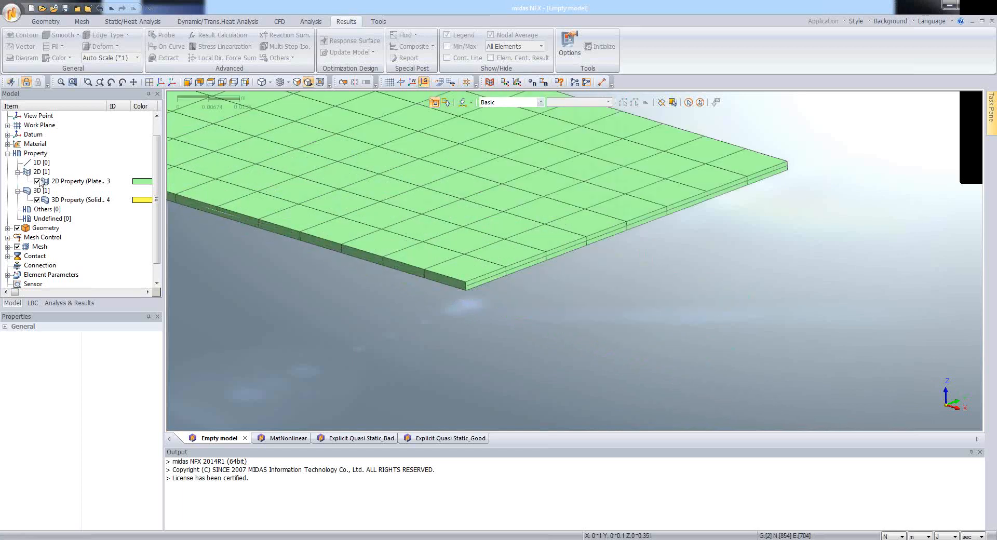
{"action": "left_click", "coordinate": [39, 181]}
{"action": "left_click", "coordinate": [39, 181]}
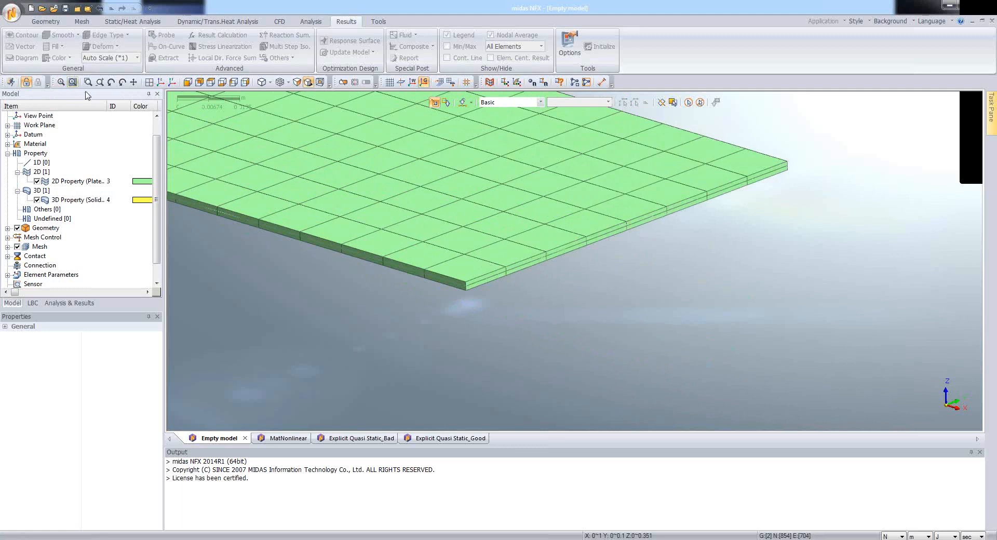
{"action": "left_click", "coordinate": [161, 82]}
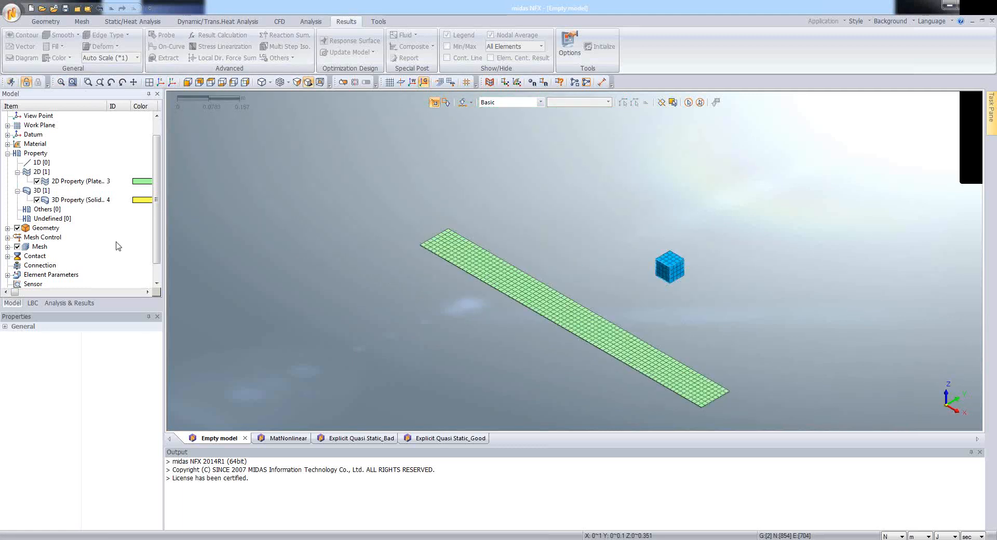
Step: Start a manual surface-to-surface contact pair and set its contact type to General
{"action": "scroll", "coordinate": [154, 276], "scroll_direction": "down", "scroll_amount": 1}
{"action": "left_click", "coordinate": [7, 237]}
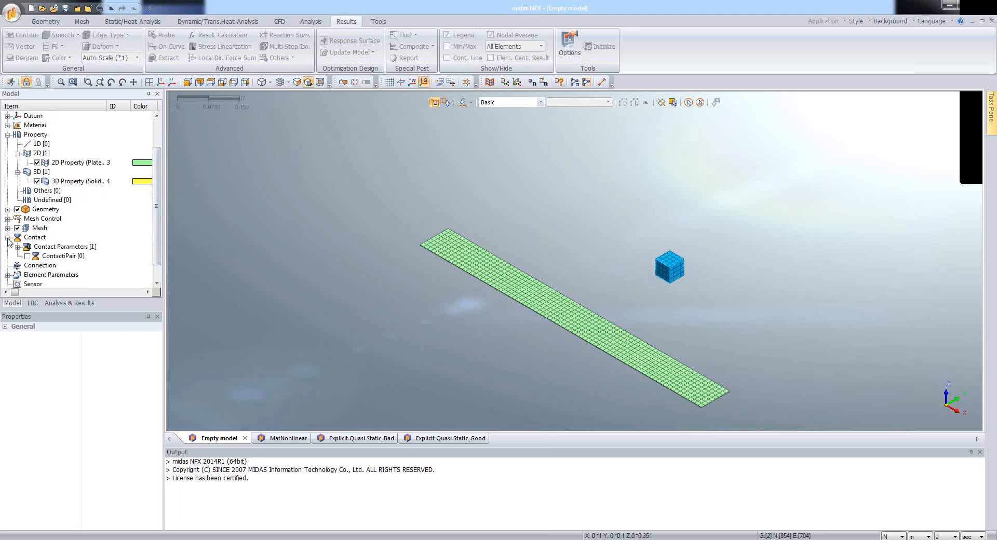
{"action": "right_click", "coordinate": [56, 256]}
{"action": "left_click", "coordinate": [73, 260]}
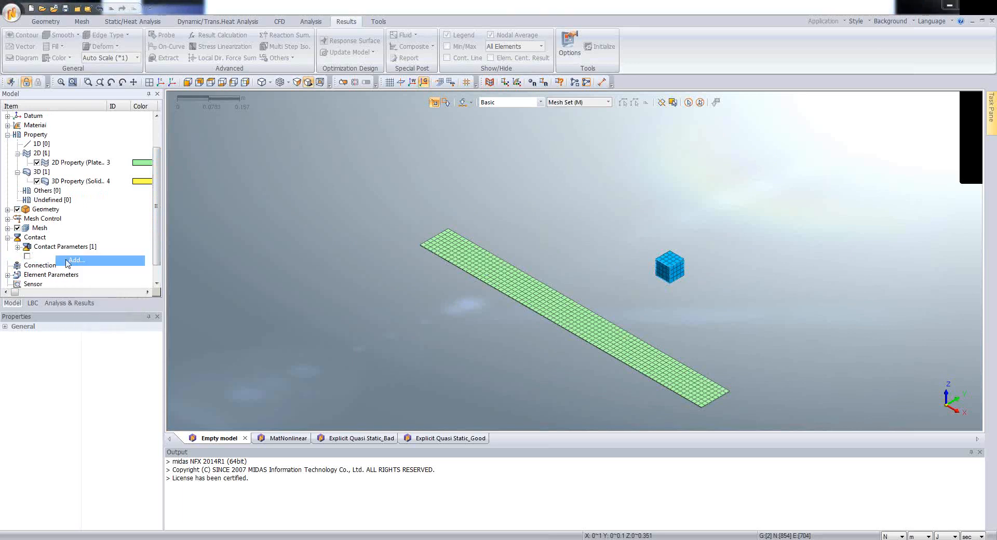
{"action": "left_click_drag", "start_coordinate": [73, 92], "coordinate": [295, 133]}
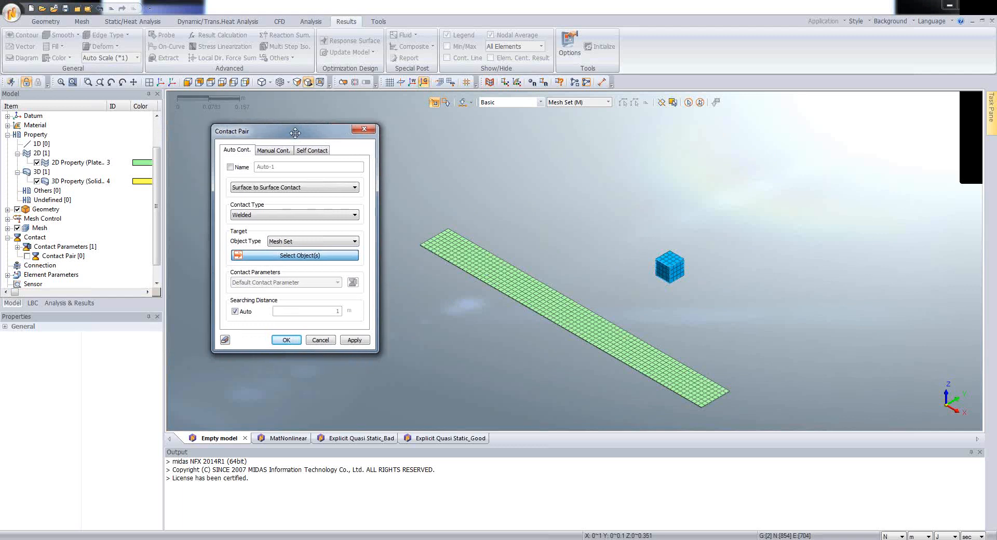
{"action": "left_click", "coordinate": [275, 151]}
{"action": "mouse_move", "coordinate": [292, 133]}
{"action": "left_mouse_down"}
{"action": "mouse_move", "coordinate": [272, 134]}
{"action": "mouse_move", "coordinate": [279, 128]}
{"action": "left_mouse_up"}
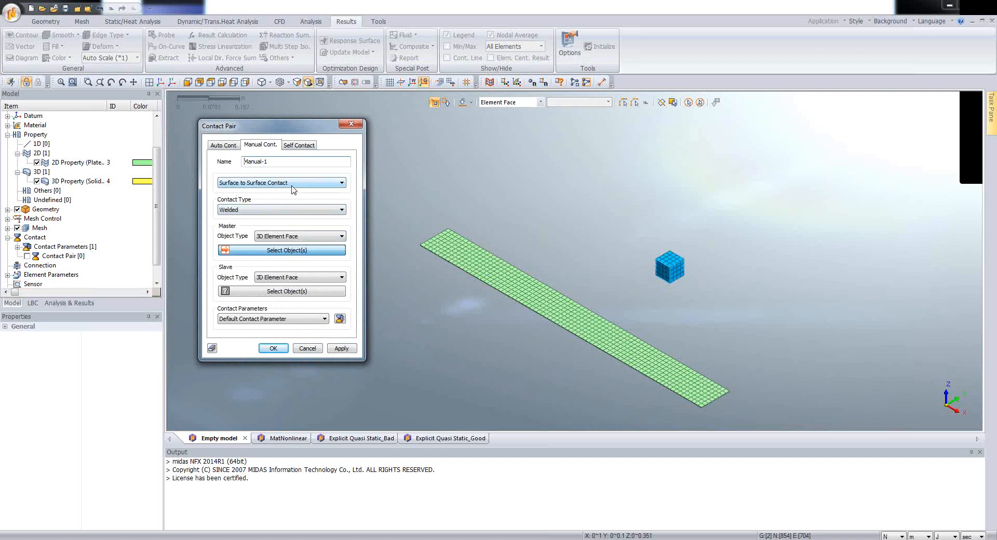
{"action": "left_click", "coordinate": [241, 213]}
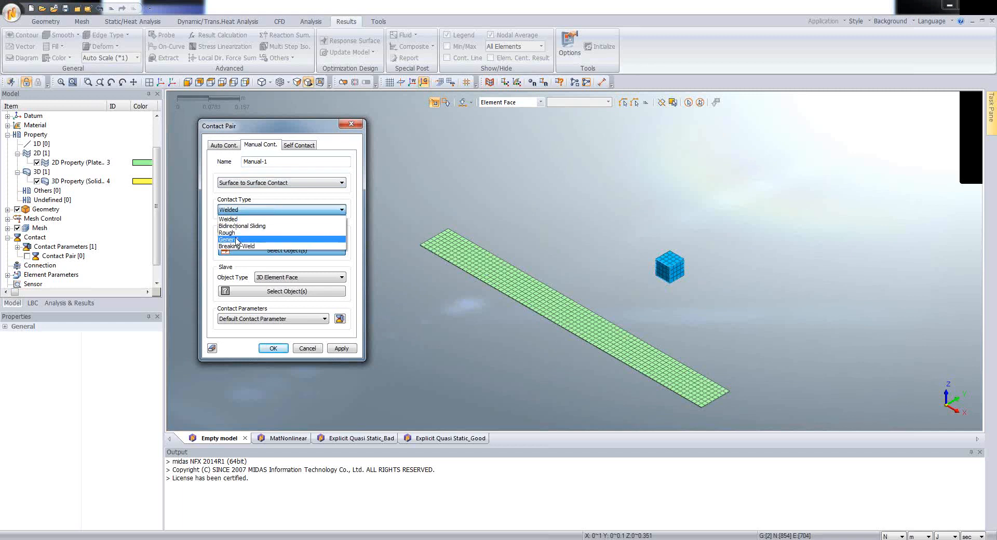
{"action": "left_click", "coordinate": [251, 239]}
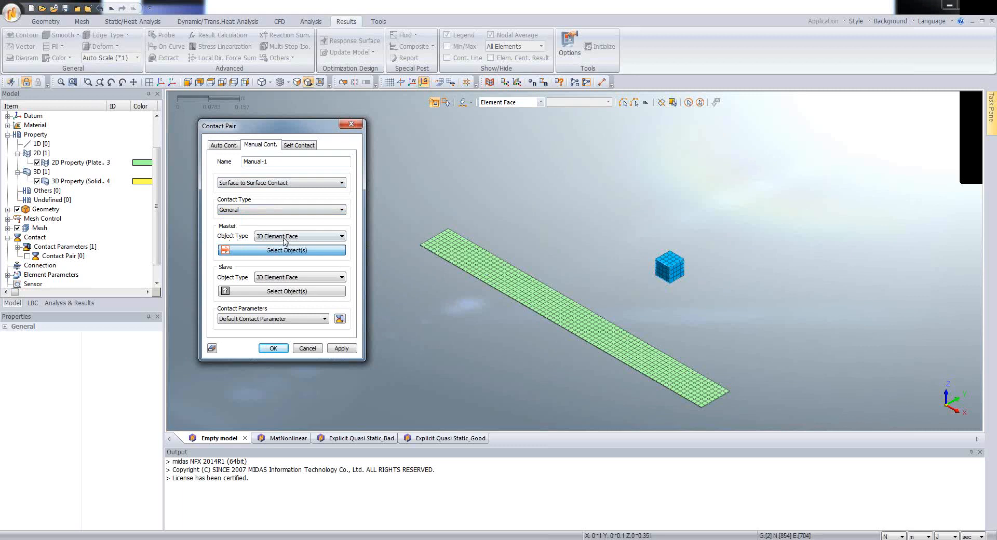
Step: Assign all 2D elements of the long plate as the contact pair's master
{"action": "left_click", "coordinate": [285, 238]}
{"action": "left_click", "coordinate": [269, 253]}
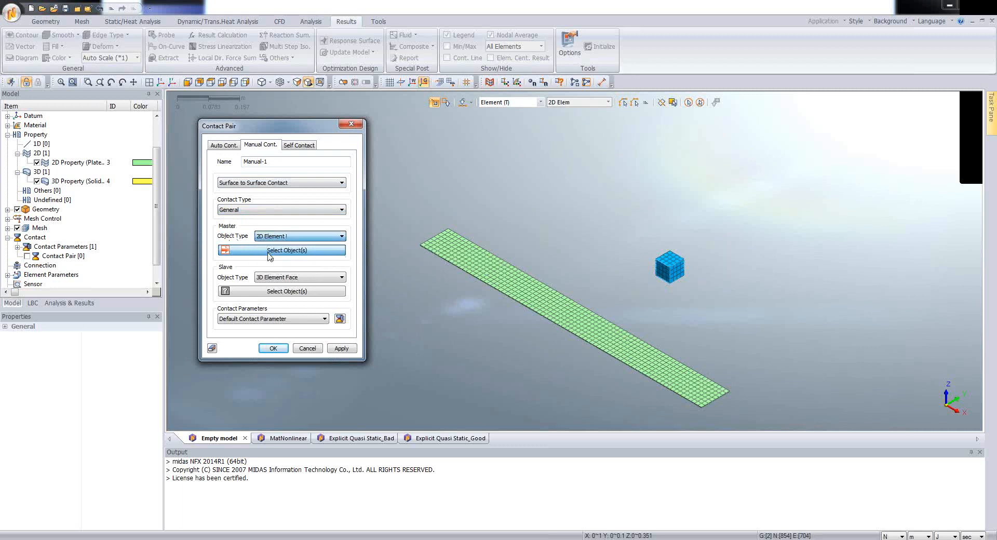
{"action": "left_click_drag", "start_coordinate": [415, 211], "coordinate": [881, 432]}
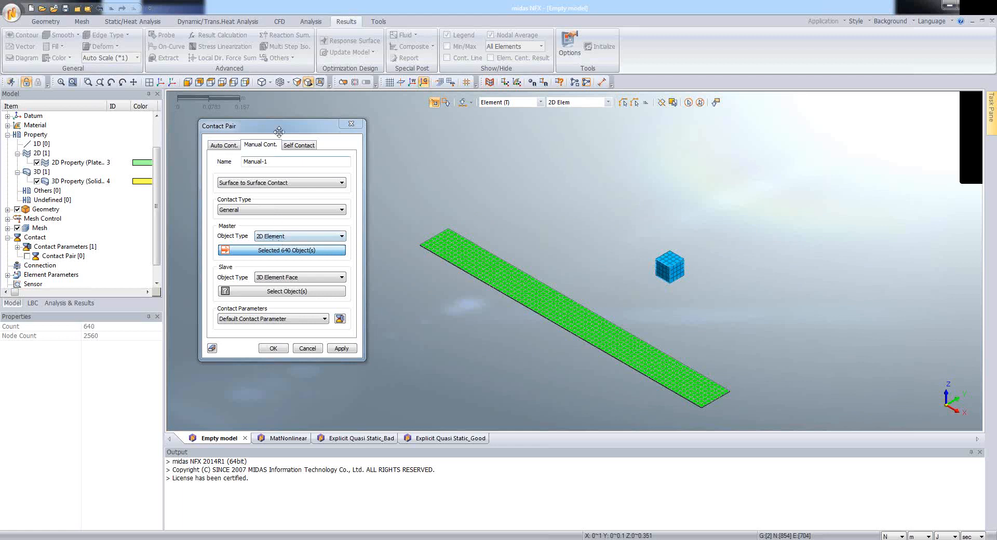
{"action": "left_click_drag", "start_coordinate": [279, 131], "coordinate": [284, 121]}
Step: Assign all six faces of the cube as the slave with the Face object type and create the contact pair
{"action": "left_click", "coordinate": [301, 272]}
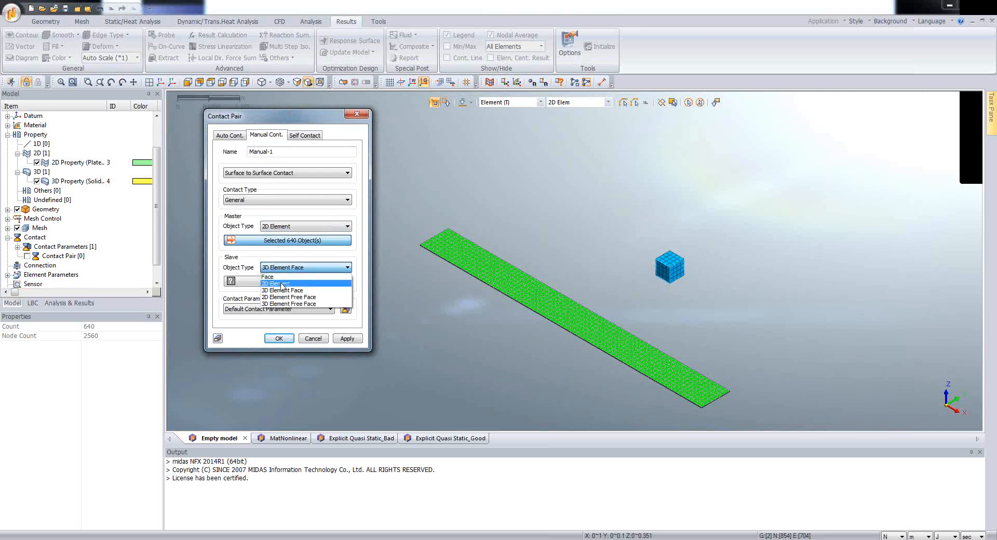
{"action": "left_click", "coordinate": [302, 291]}
{"action": "left_click_drag", "start_coordinate": [634, 217], "coordinate": [708, 306]}
{"action": "left_click", "coordinate": [295, 268]}
{"action": "left_click", "coordinate": [291, 284]}
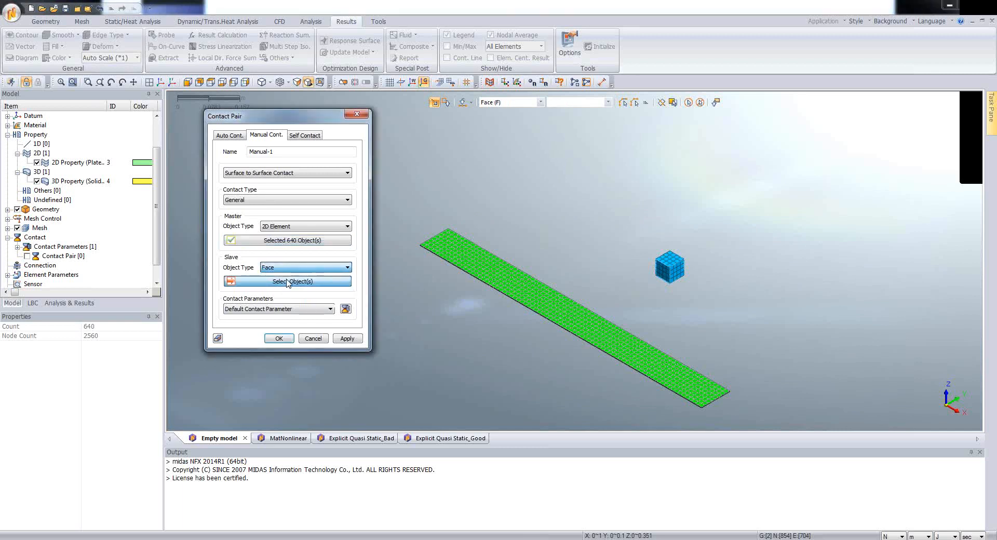
{"action": "left_click_drag", "start_coordinate": [637, 231], "coordinate": [719, 303]}
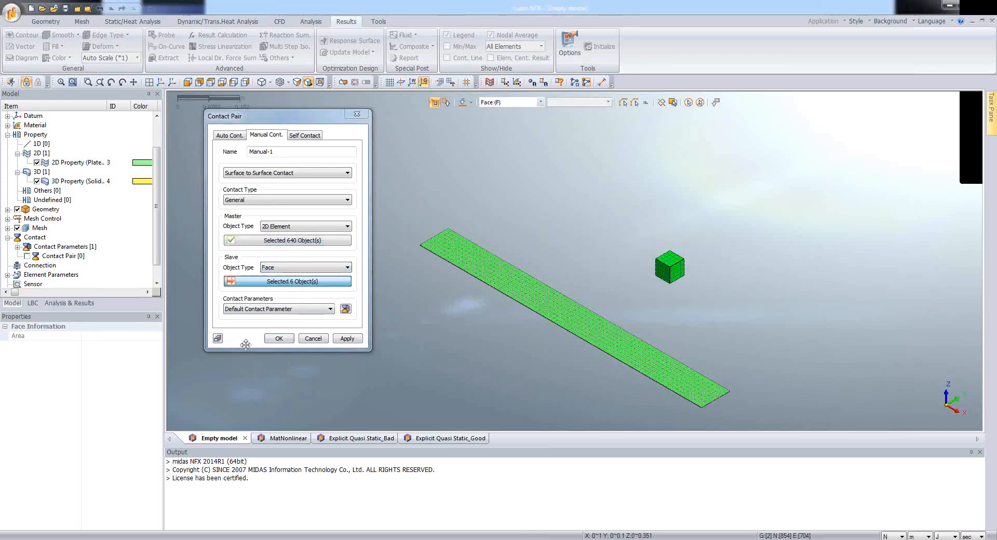
{"action": "left_click", "coordinate": [276, 341]}
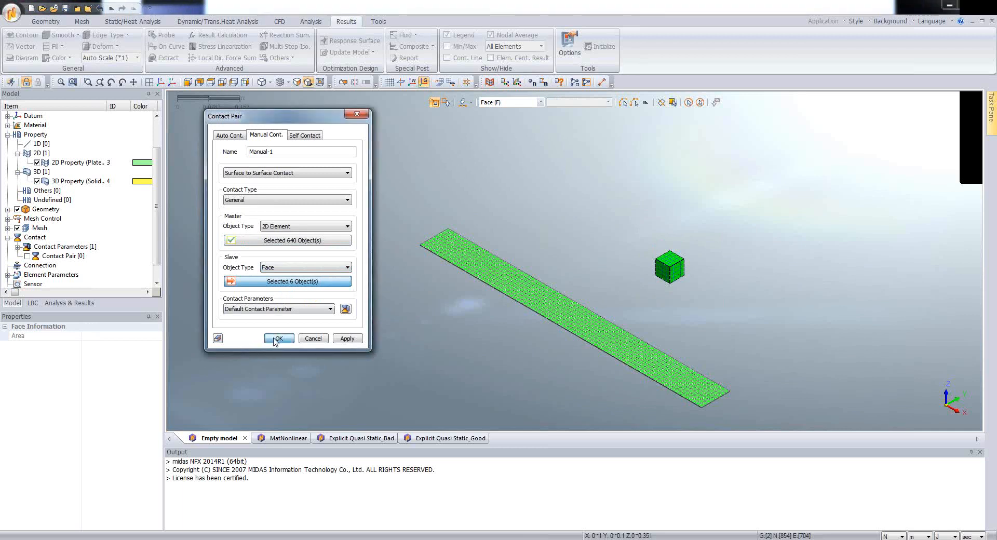
Step: Confirm the contact pair and display its master and slave surfaces on the plate and cube
{"action": "left_click", "coordinate": [276, 341]}
{"action": "middle_click_drag", "start_coordinate": [458, 344], "coordinate": [530, 318]}
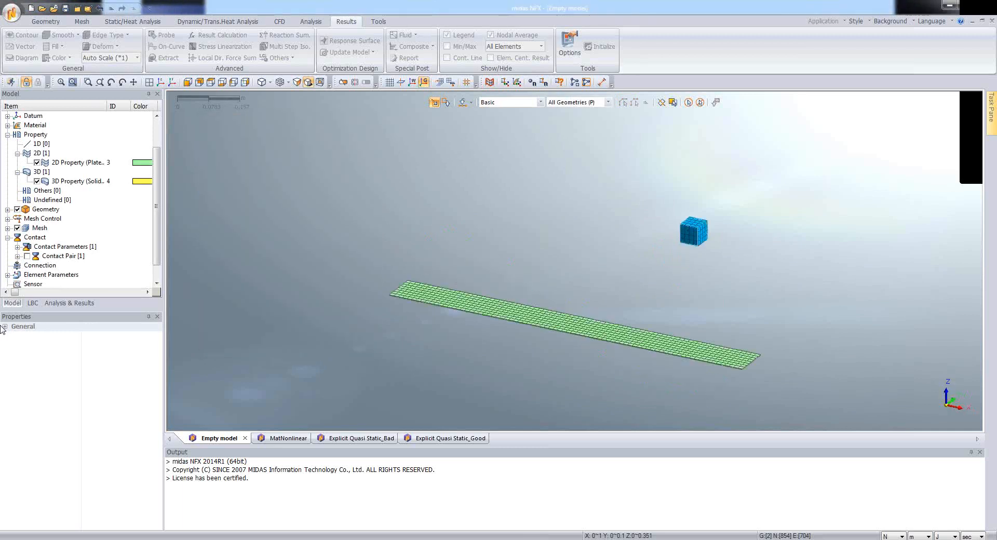
{"action": "left_click", "coordinate": [27, 256]}
{"action": "left_click", "coordinate": [17, 256]}
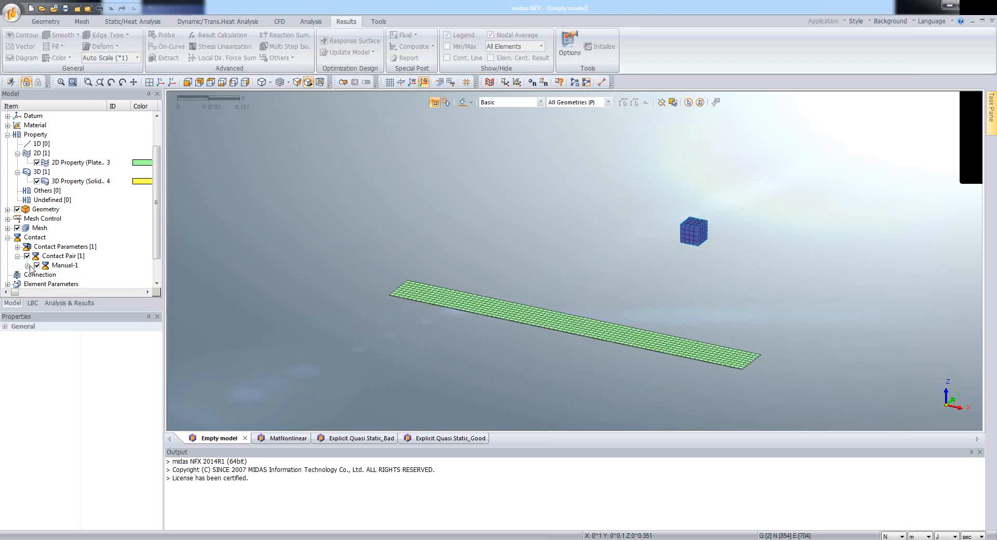
{"action": "left_click", "coordinate": [27, 265]}
{"action": "middle_click_drag", "start_coordinate": [365, 318], "coordinate": [468, 290]}
Step: Turn off the display of the plate's 2D property
{"action": "left_click", "coordinate": [36, 153]}
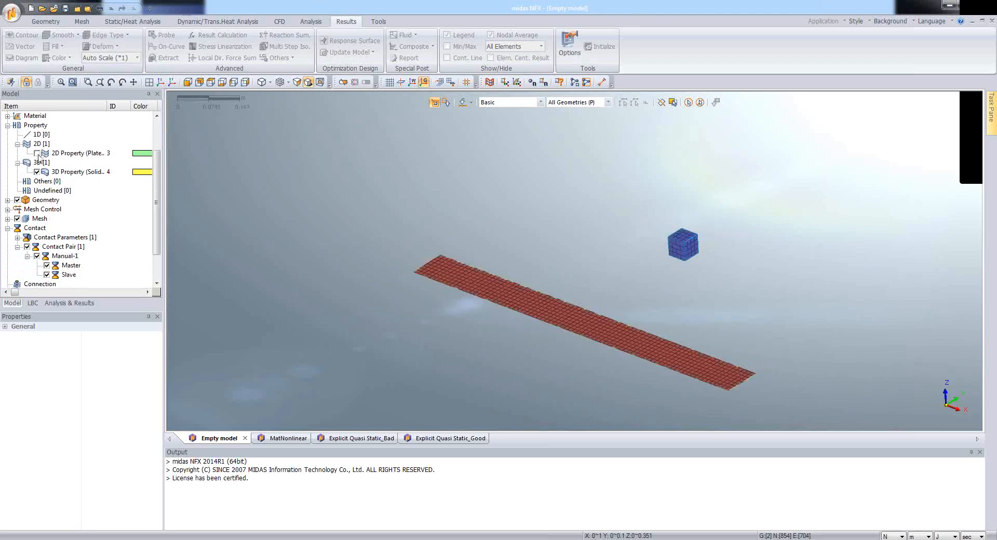
{"action": "left_click", "coordinate": [37, 153]}
{"action": "left_click", "coordinate": [36, 153]}
{"action": "middle_click_drag", "start_coordinate": [464, 390], "coordinate": [467, 322]}
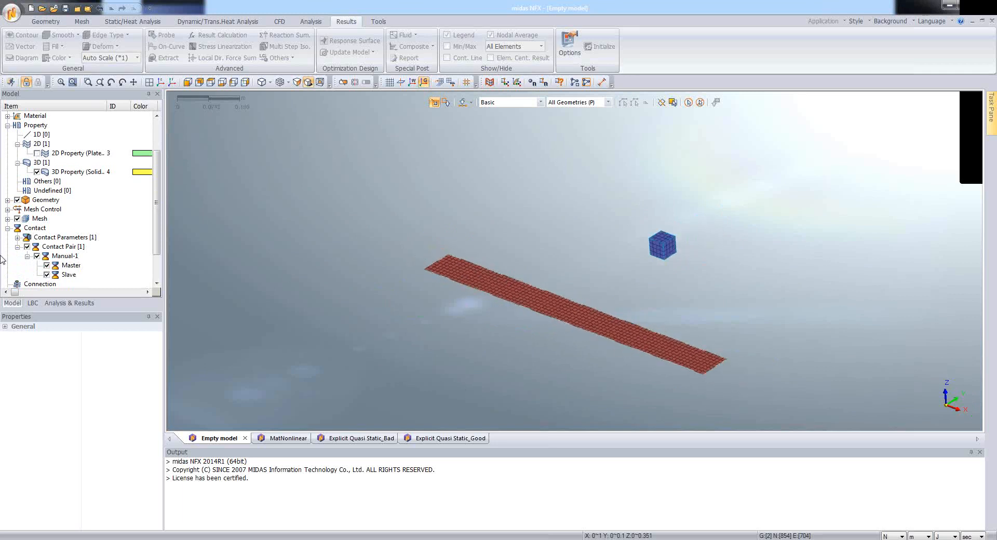
Step: Check the master and slave surfaces of the Manual-1 pair by toggling each one's display, and hide the contact pair
{"action": "left_click", "coordinate": [48, 265]}
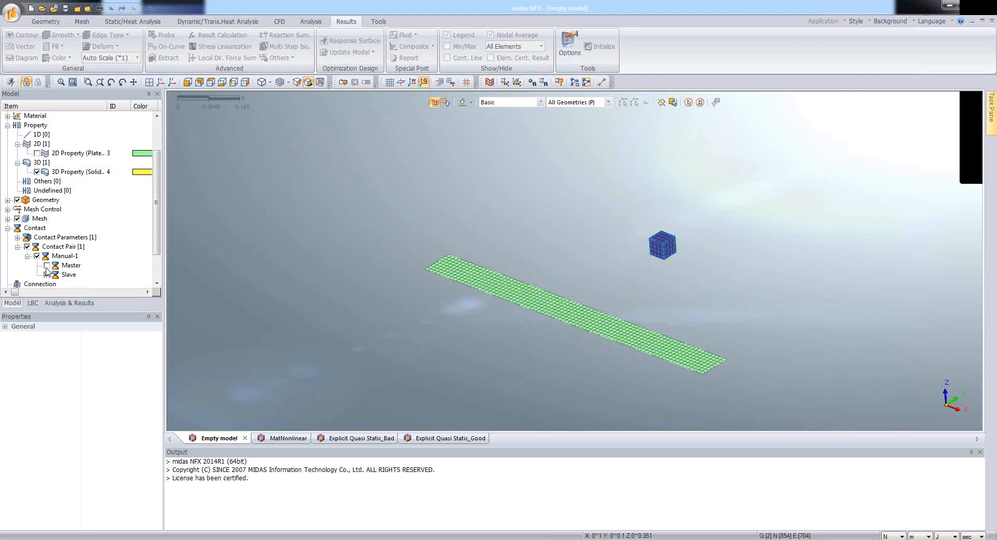
{"action": "left_click", "coordinate": [47, 265]}
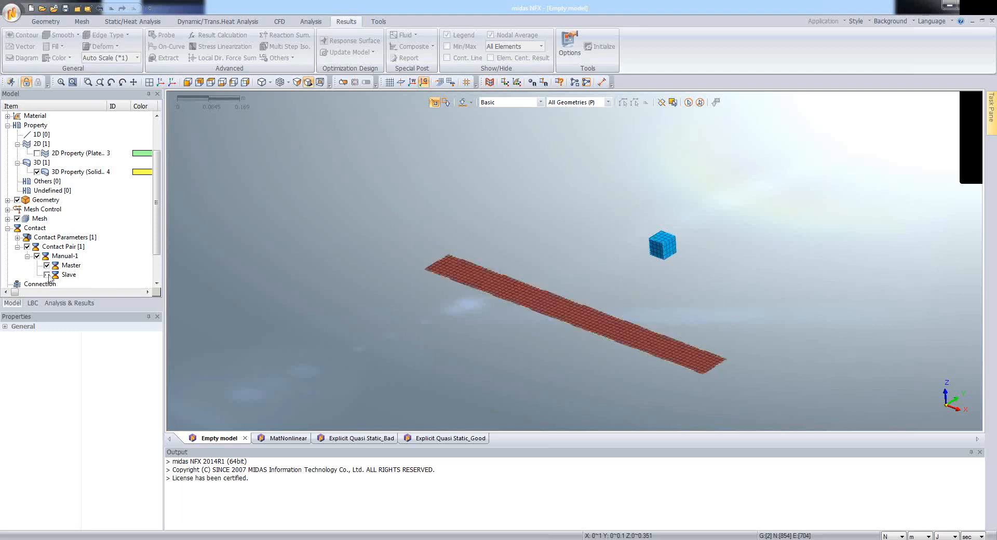
{"action": "left_click", "coordinate": [47, 274]}
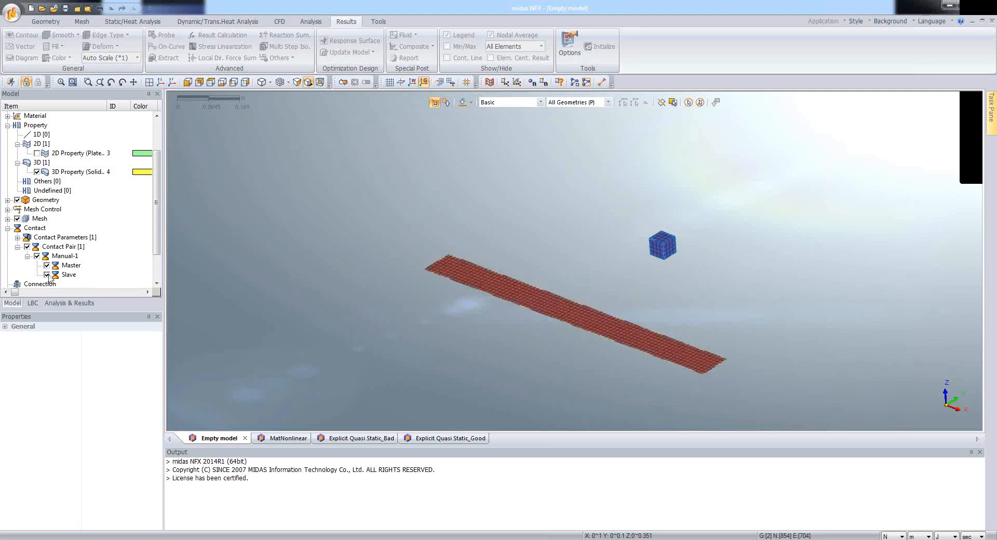
{"action": "left_click", "coordinate": [27, 248]}
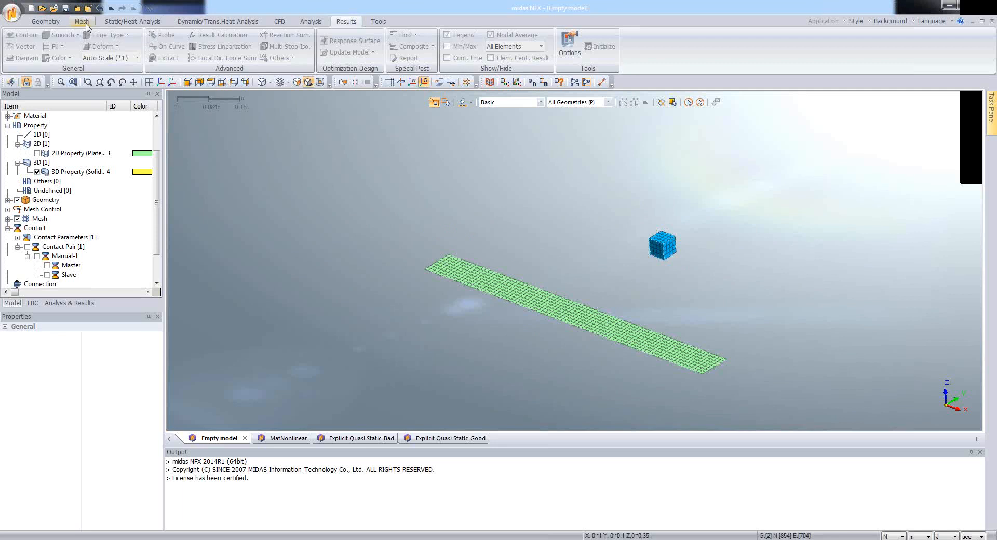
Step: Apply a Fixed constraint in Boundary Set-1 to the nodes along both short ends of the plate
{"action": "left_click", "coordinate": [82, 22]}
{"action": "left_click", "coordinate": [132, 22]}
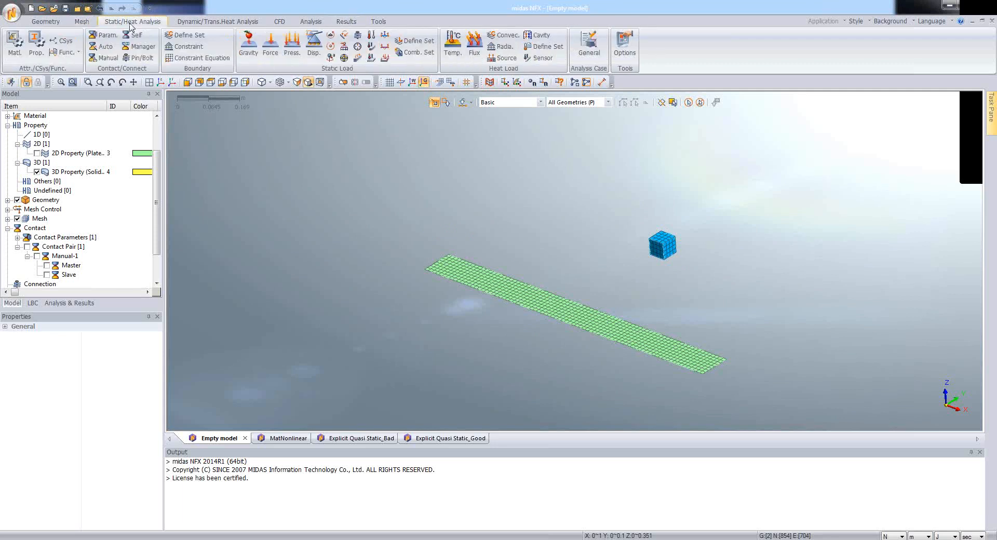
{"action": "left_click", "coordinate": [191, 48]}
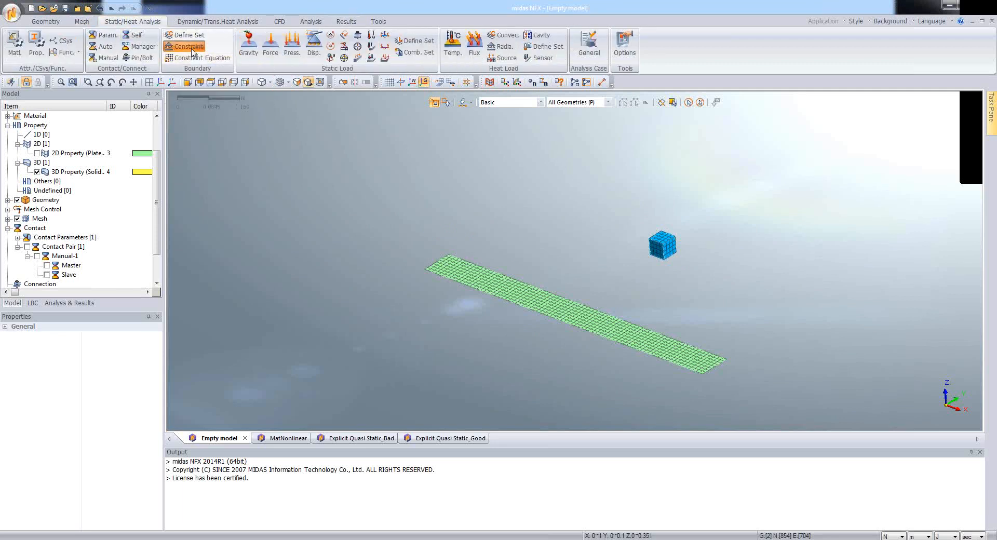
{"action": "left_click", "coordinate": [212, 86]}
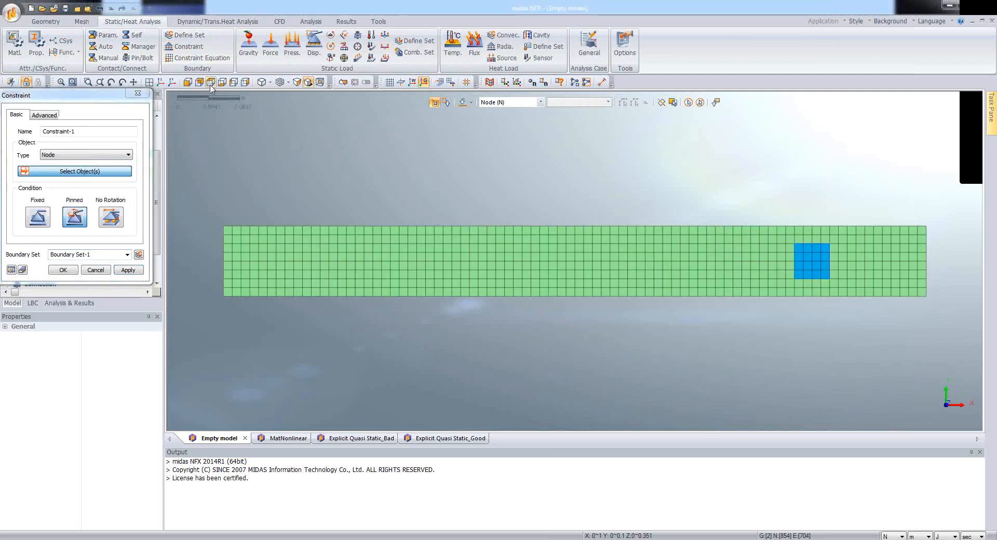
{"action": "left_click_drag", "start_coordinate": [74, 97], "coordinate": [94, 107]}
{"action": "left_click_drag", "start_coordinate": [194, 205], "coordinate": [230, 311]}
{"action": "left_click_drag", "start_coordinate": [951, 214], "coordinate": [925, 331]}
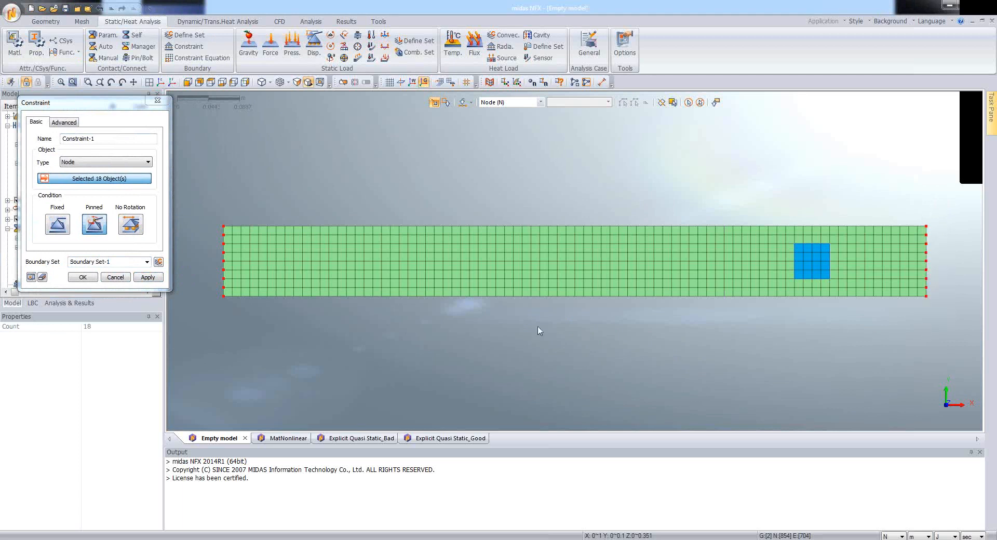
{"action": "left_click", "coordinate": [64, 231]}
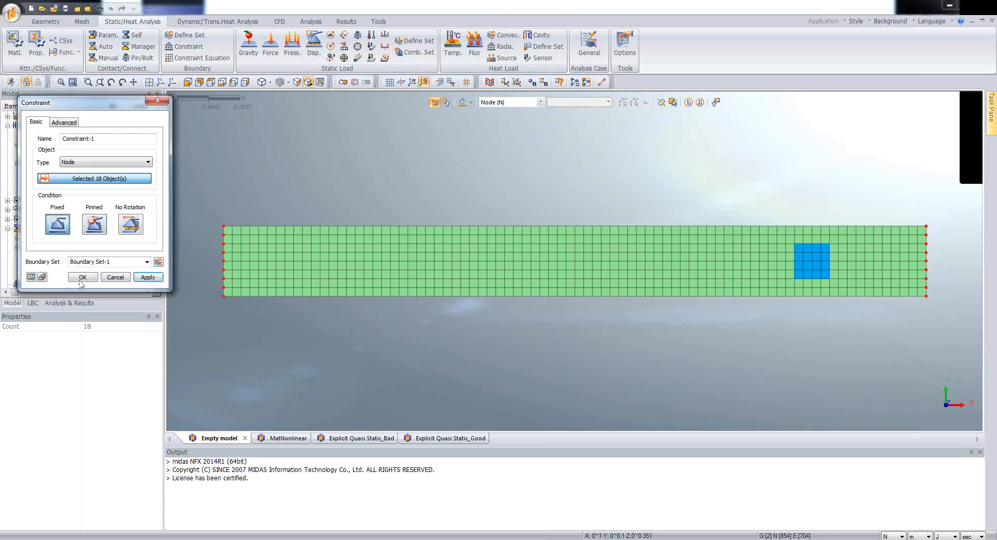
{"action": "middle_click_drag", "start_coordinate": [586, 306], "coordinate": [526, 270]}
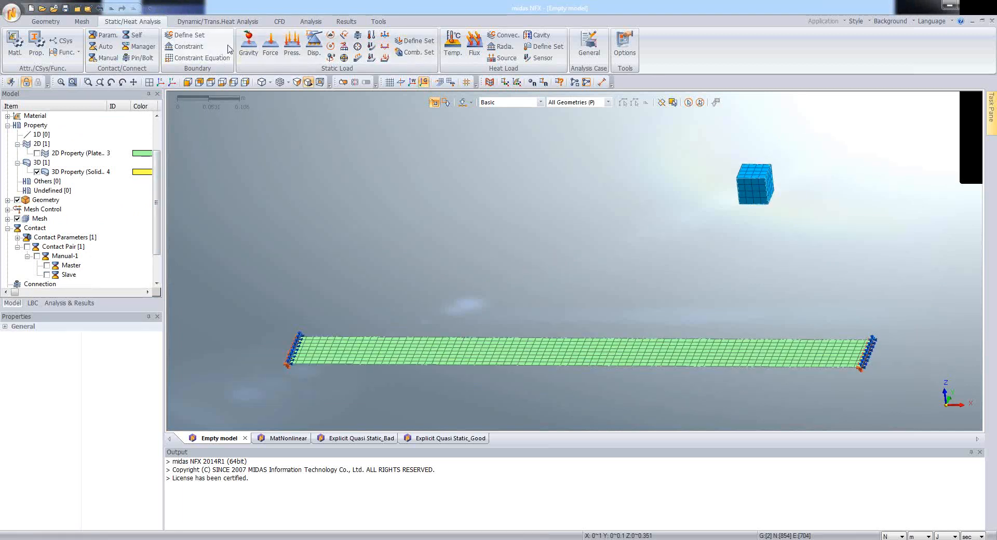
Step: Add a gravity load of -9.806 m/sec^2 in Gz to Load Set-1, previewing its direction before creating it
{"action": "mouse_move", "coordinate": [384, 191]}
{"action": "middle_mouse_down"}
{"action": "mouse_move", "coordinate": [402, 184]}
{"action": "mouse_move", "coordinate": [389, 181]}
{"action": "middle_mouse_up"}
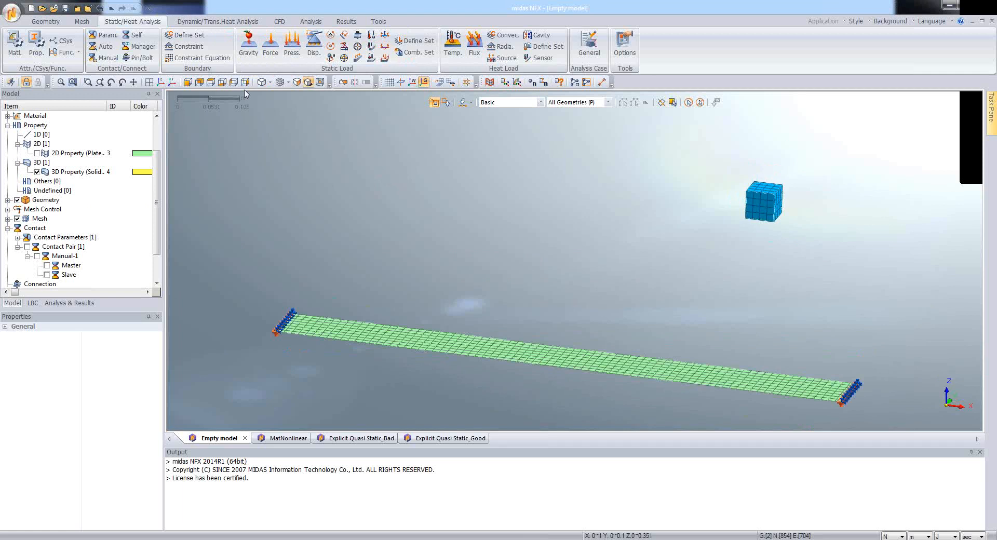
{"action": "left_click", "coordinate": [249, 42]}
{"action": "left_click_drag", "start_coordinate": [115, 101], "coordinate": [418, 122]}
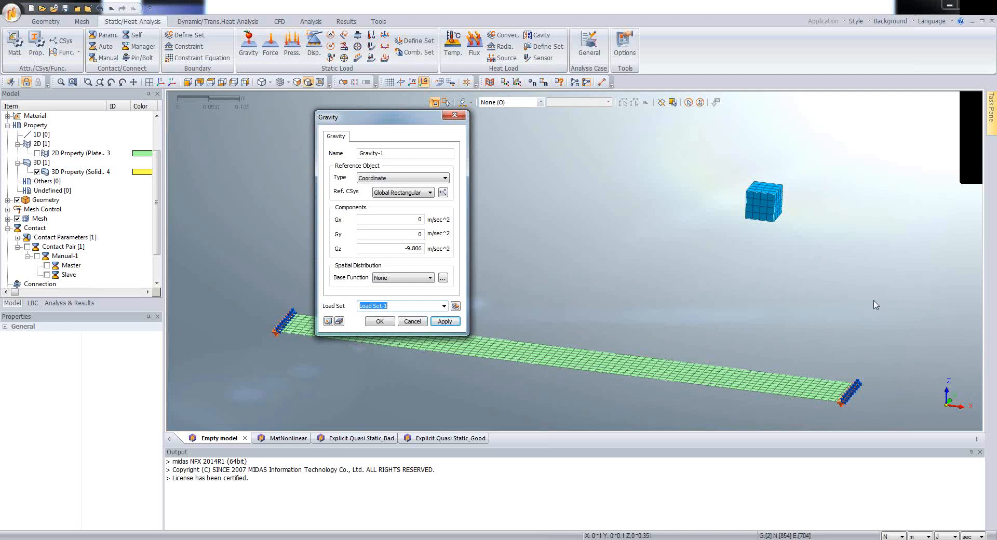
{"action": "left_click", "coordinate": [773, 241]}
{"action": "middle_click_drag", "start_coordinate": [772, 238], "coordinate": [766, 245]}
{"action": "left_click", "coordinate": [328, 321]}
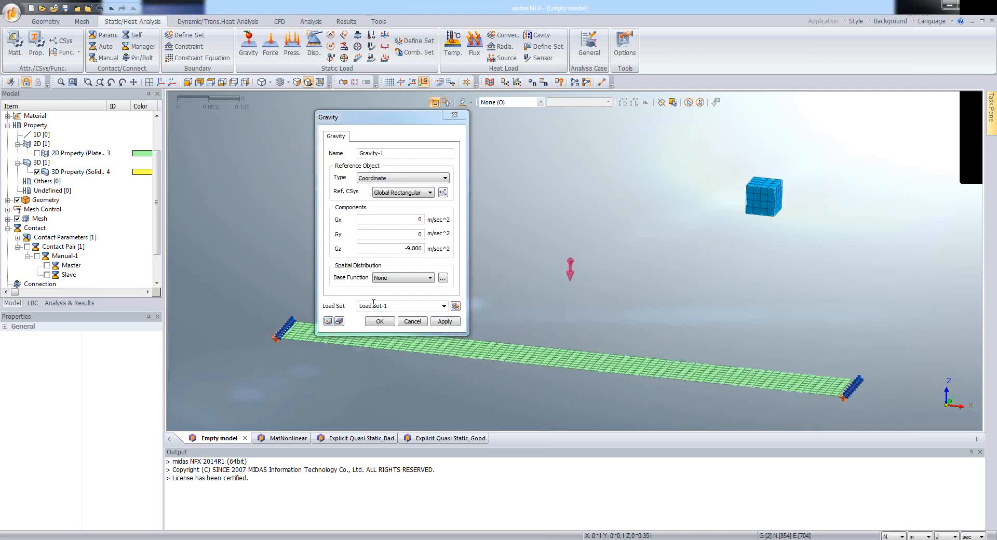
{"action": "left_click", "coordinate": [383, 322]}
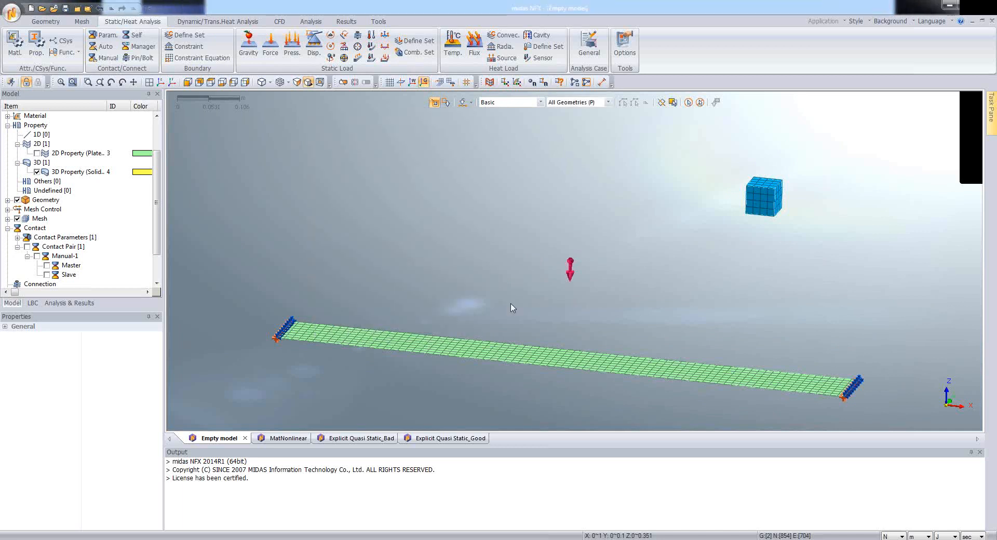
Step: Define an initial nodal velocity on all nodes of the cube with Tz set to -0.1 m/sec
{"action": "left_click", "coordinate": [33, 303]}
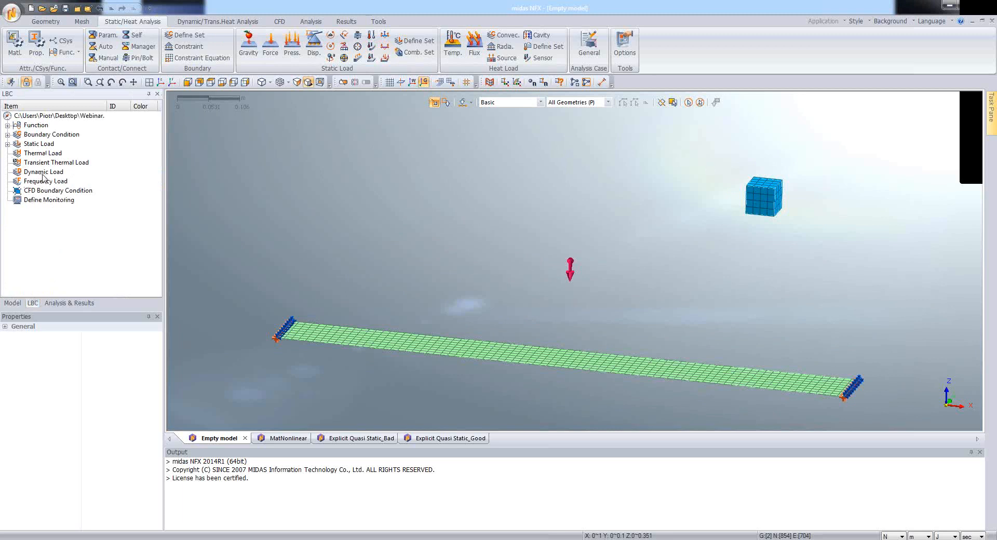
{"action": "left_click", "coordinate": [208, 23]}
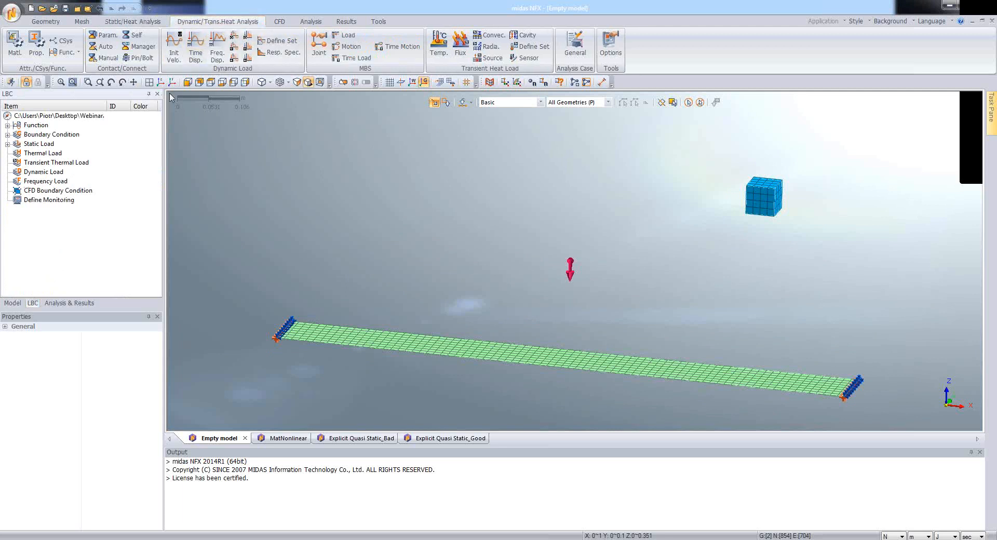
{"action": "left_click", "coordinate": [174, 58]}
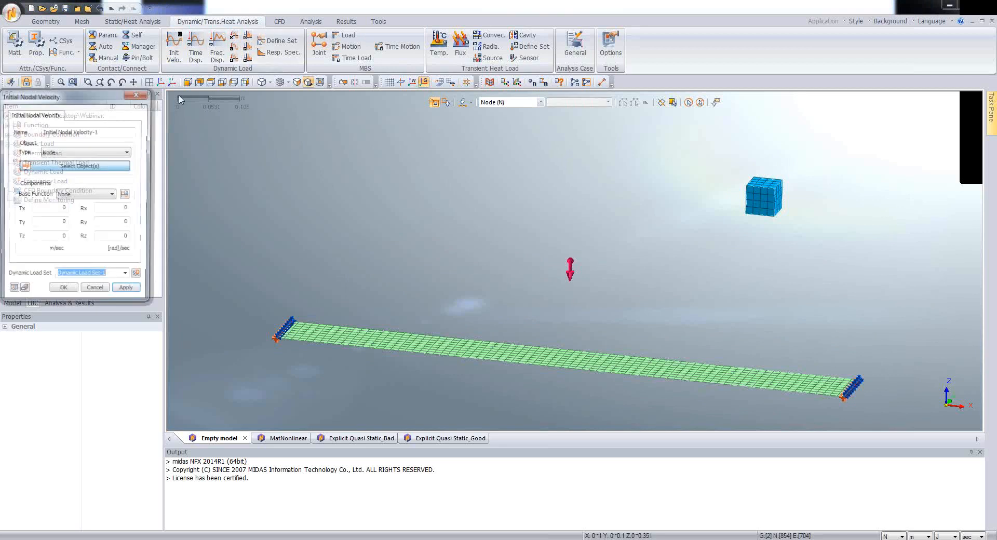
{"action": "left_click_drag", "start_coordinate": [731, 161], "coordinate": [836, 255]}
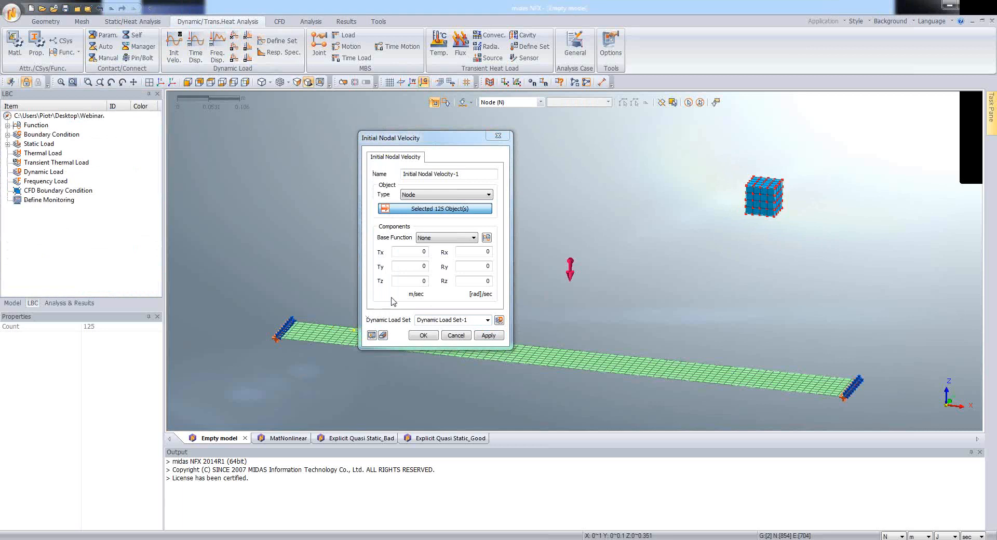
{"action": "left_click_drag", "start_coordinate": [416, 281], "coordinate": [447, 287]}
{"action": "type", "text": "-0.1"}
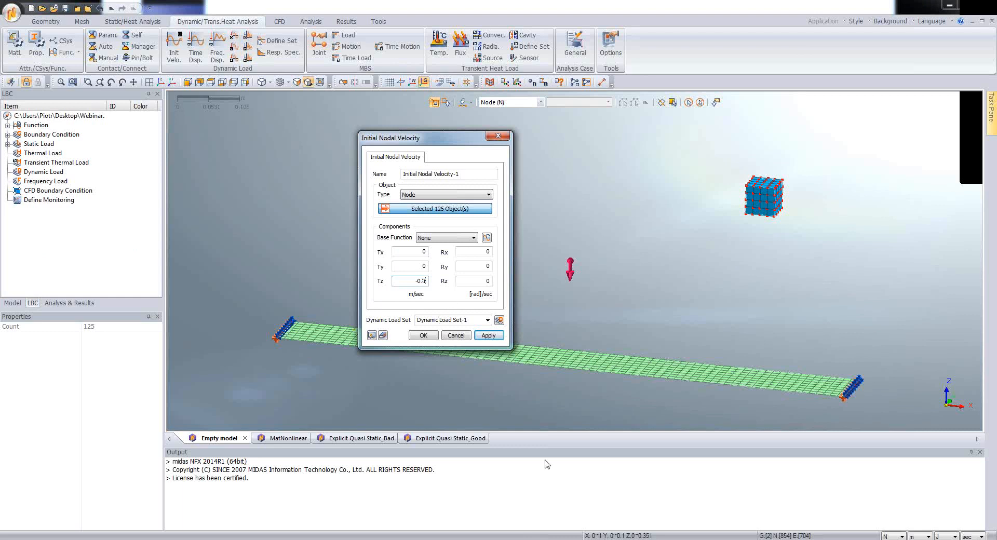
Step: Name the dynamic load set Initial Velocity and create the cube's initial velocity load
{"action": "left_click_drag", "start_coordinate": [424, 138], "coordinate": [456, 132]}
{"action": "left_click", "coordinate": [490, 317]}
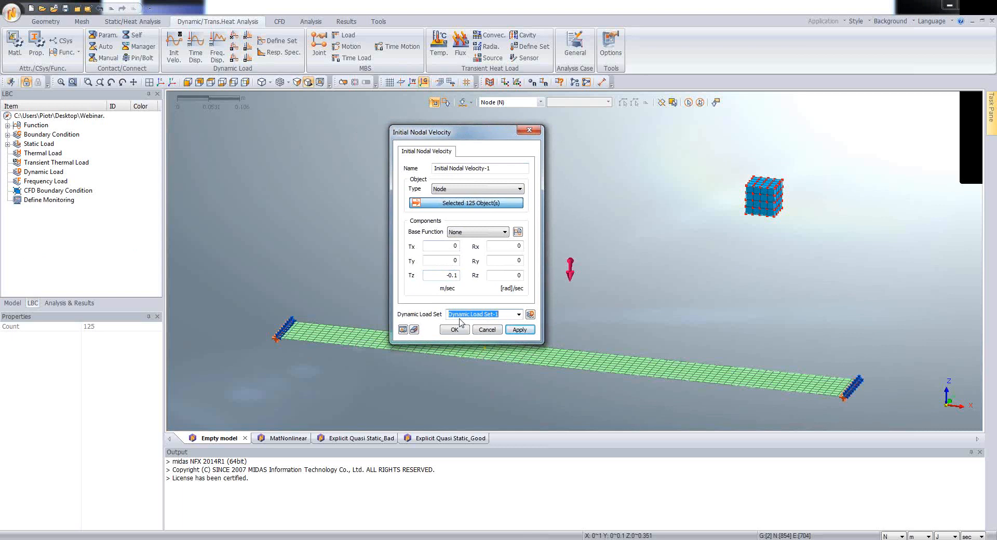
{"action": "type", "text": "Initial Velocity"}
{"action": "left_click", "coordinate": [451, 330]}
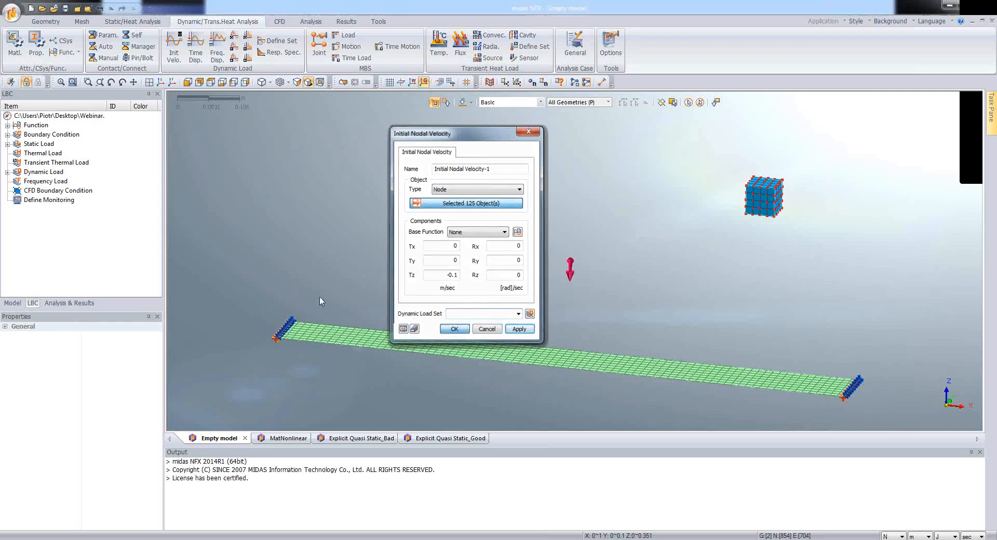
{"action": "scroll", "coordinate": [471, 218], "scroll_direction": "down", "scroll_amount": 4}
{"action": "middle_click_drag", "start_coordinate": [561, 304], "coordinate": [555, 307]}
Step: Start a new analysis case titled 1 with the Nonlinear Implicit Transient solution type
{"action": "left_click", "coordinate": [53, 306]}
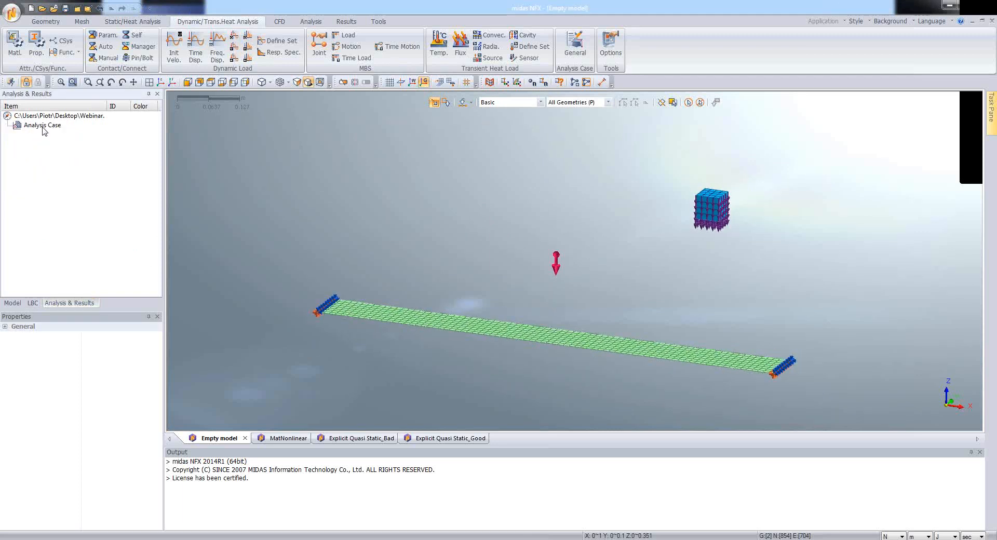
{"action": "left_click", "coordinate": [46, 129]}
{"action": "right_click", "coordinate": [46, 128]}
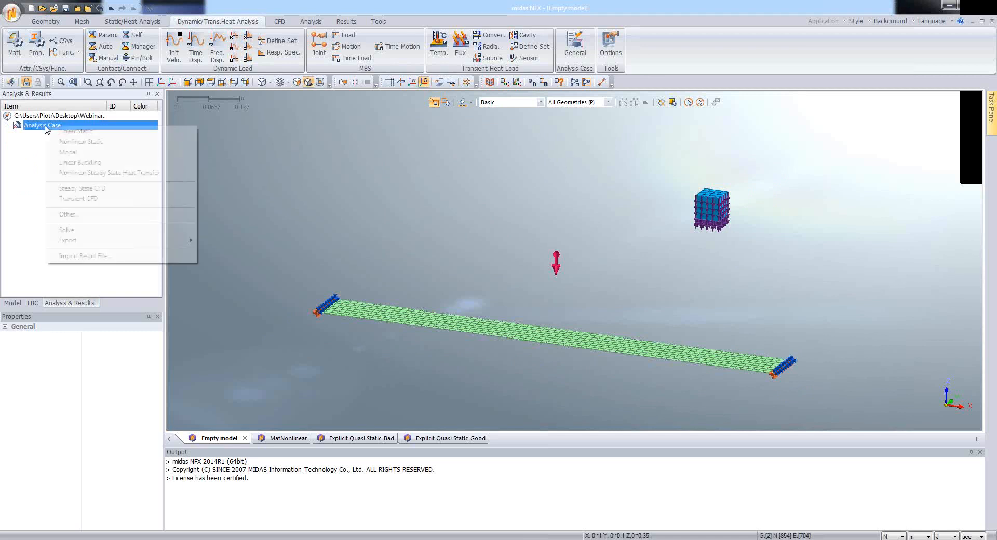
{"action": "left_click", "coordinate": [81, 218]}
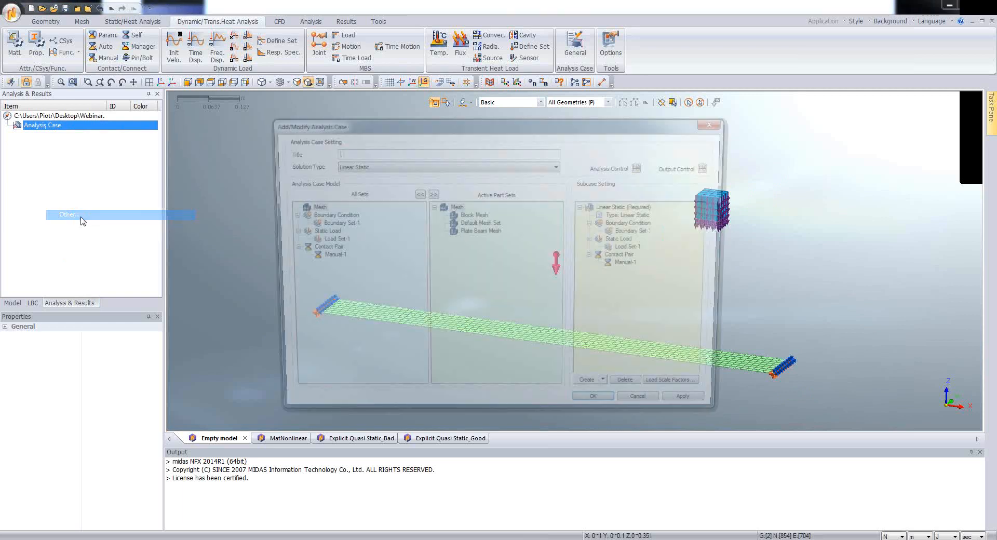
{"action": "type", "text": "1"}
{"action": "left_click", "coordinate": [347, 165]}
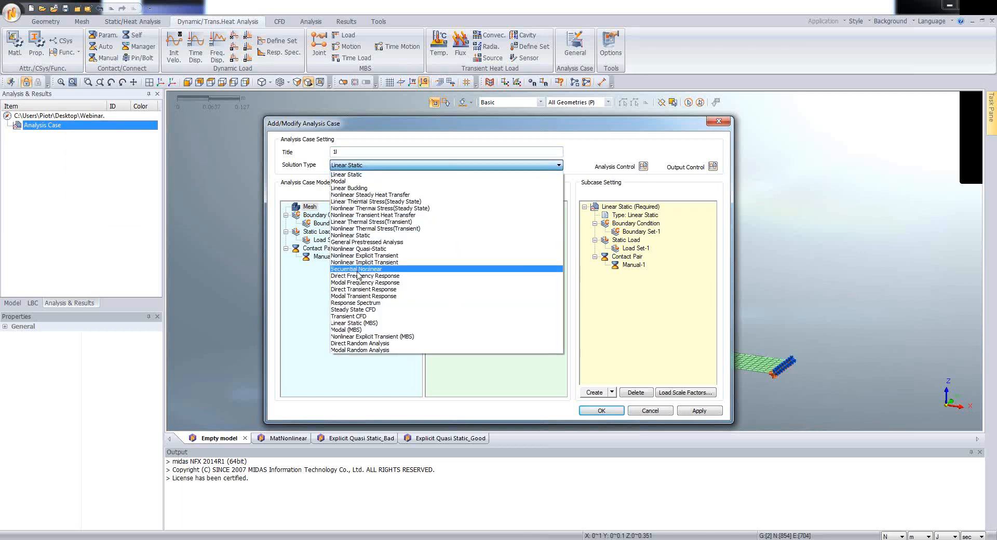
{"action": "left_click", "coordinate": [355, 263]}
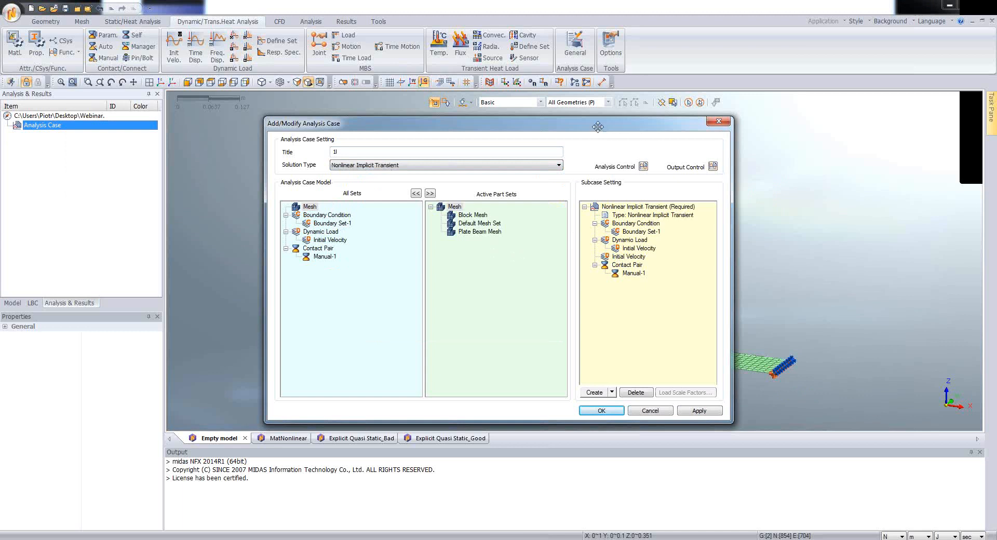
Step: Add a second subcase below the required Nonlinear Implicit Transient subcase of the analysis case
{"action": "left_click_drag", "start_coordinate": [596, 121], "coordinate": [581, 84]}
{"action": "left_click", "coordinate": [603, 170]}
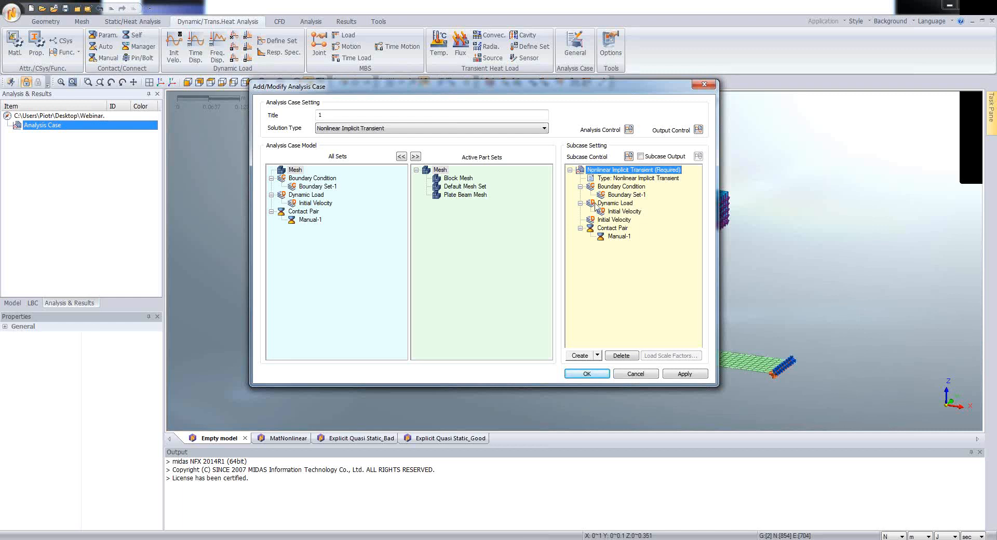
{"action": "left_click", "coordinate": [598, 356]}
{"action": "left_click", "coordinate": [593, 368]}
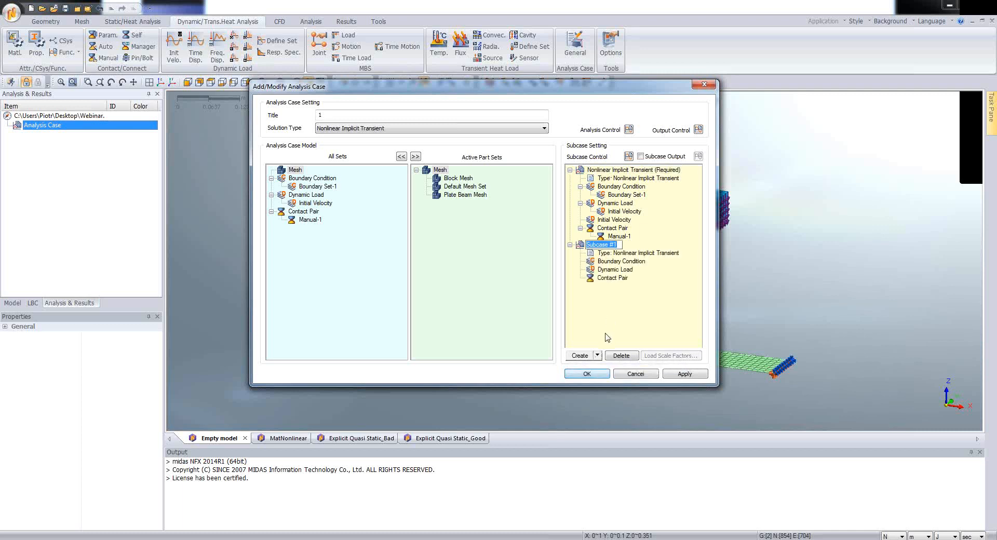
Step: Rename the required Nonlinear Implicit Transient subcase as Free Fall
{"action": "left_click", "coordinate": [612, 171]}
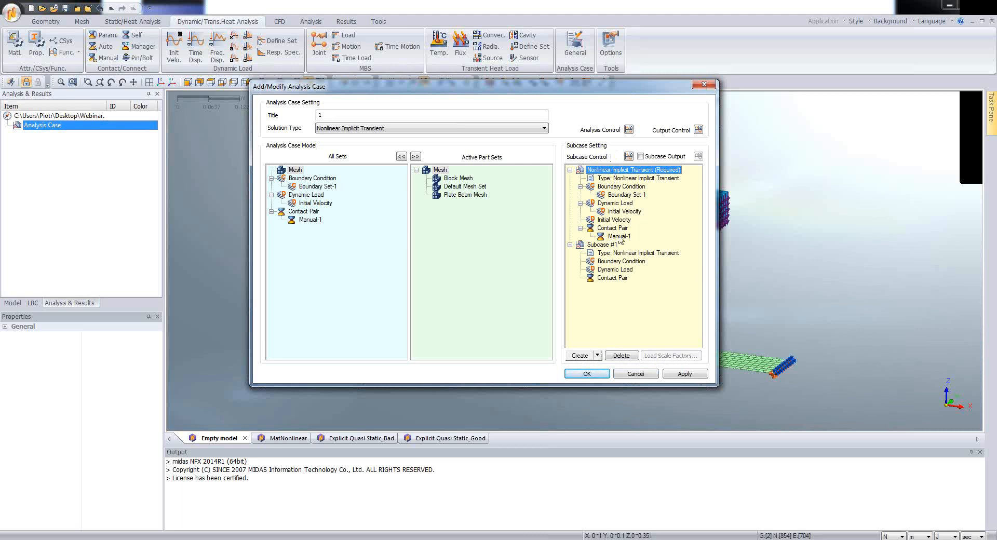
{"action": "left_click", "coordinate": [608, 171]}
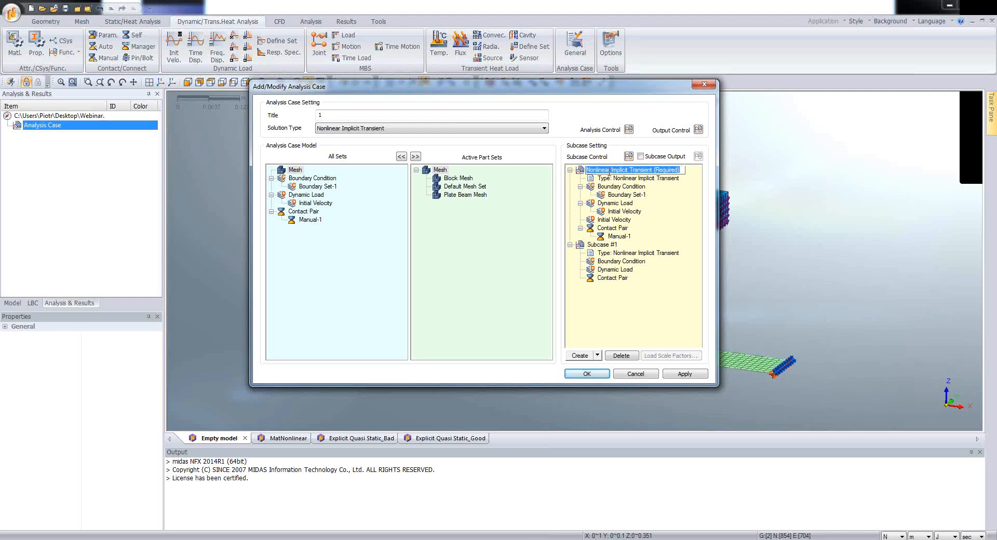
{"action": "type", "text": "Free"}
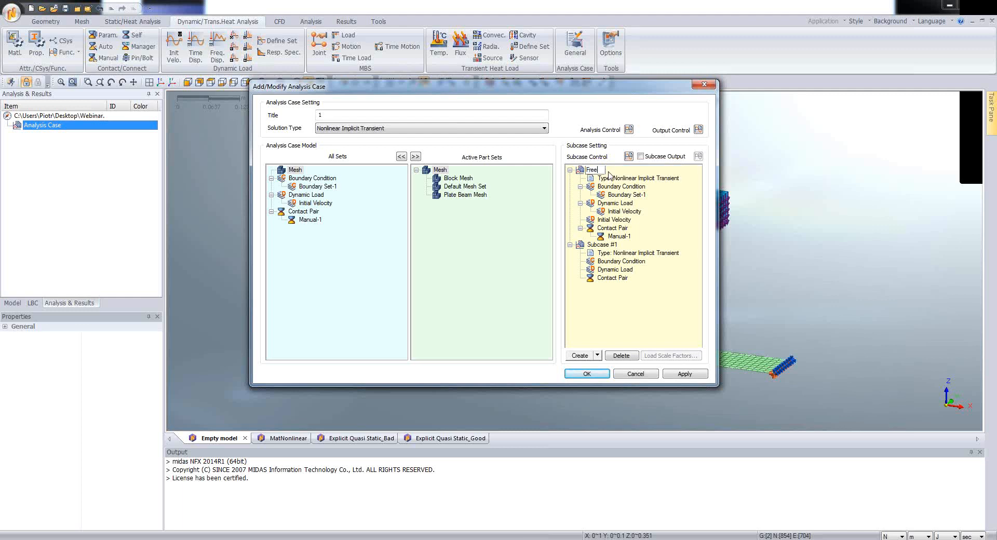
{"action": "type", "text": ","}
{"action": "type", "text": "Fal"}
{"action": "type", "text": "l"}
Step: Rename the second subcase, Subcase #1, as Impact
{"action": "left_click", "coordinate": [604, 246]}
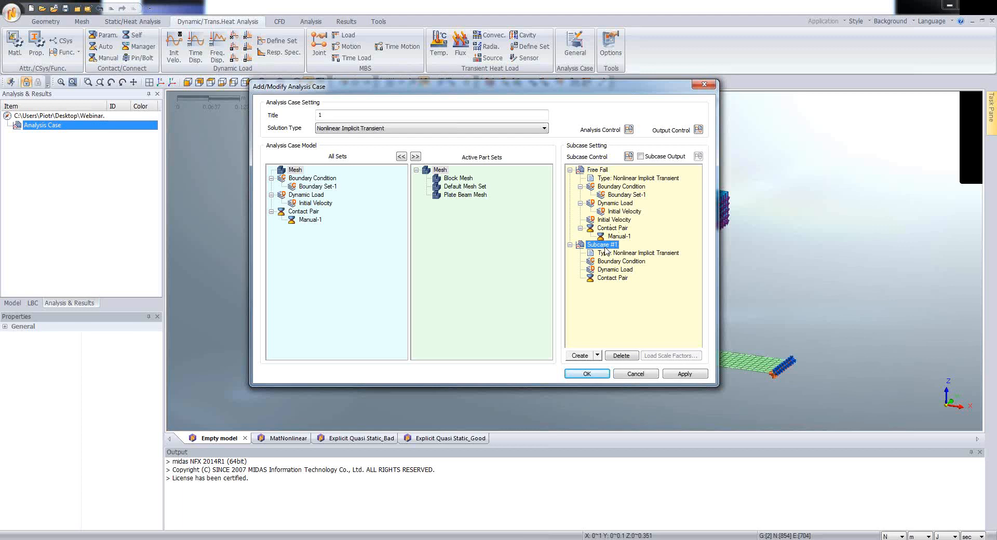
{"action": "left_click", "coordinate": [604, 248]}
{"action": "type", "text": "Impact"}
{"action": "key", "text": "Return"}
Step: In the Free Fall subcase controls, enable geometry nonlinearity and set the time duration to 0.2473 sec
{"action": "left_click", "coordinate": [631, 170]}
{"action": "left_click", "coordinate": [629, 157]}
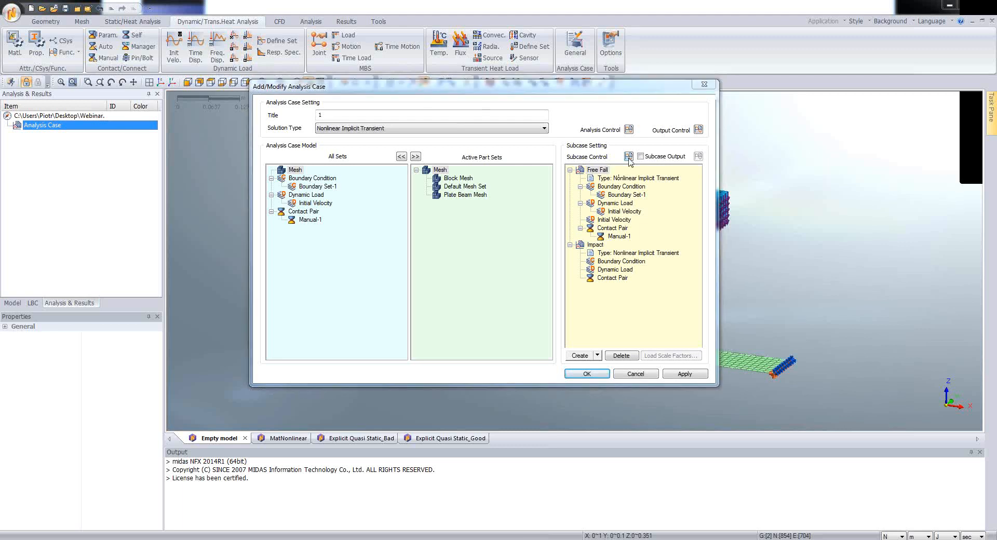
{"action": "left_click_drag", "start_coordinate": [468, 84], "coordinate": [517, 105]}
{"action": "left_click", "coordinate": [472, 148]}
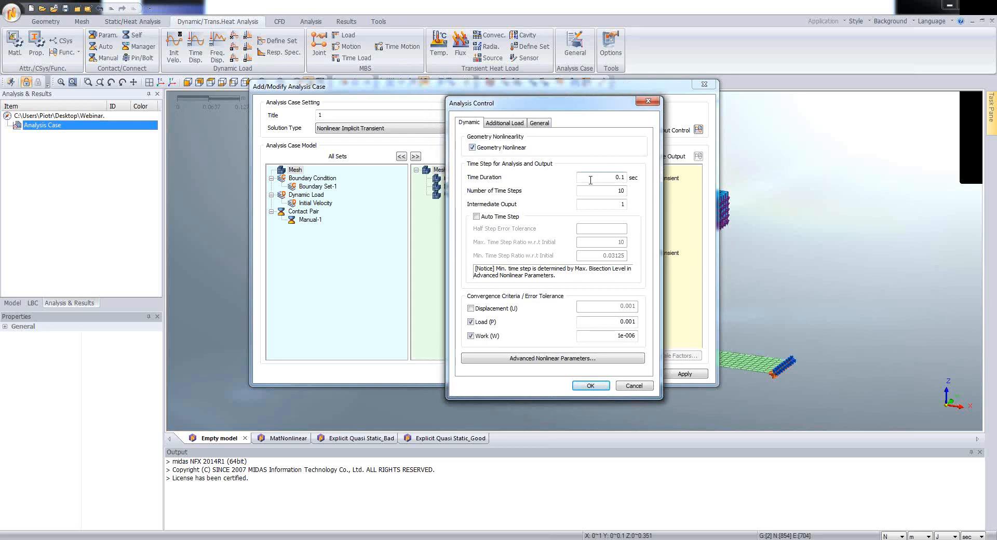
{"action": "left_click_drag", "start_coordinate": [619, 178], "coordinate": [628, 179]}
{"action": "type", "text": "0.2473"}
{"action": "left_click_drag", "start_coordinate": [607, 179], "coordinate": [598, 179]}
{"action": "key", "text": "Delete"}
{"action": "left_click_drag", "start_coordinate": [589, 115], "coordinate": [561, 111]}
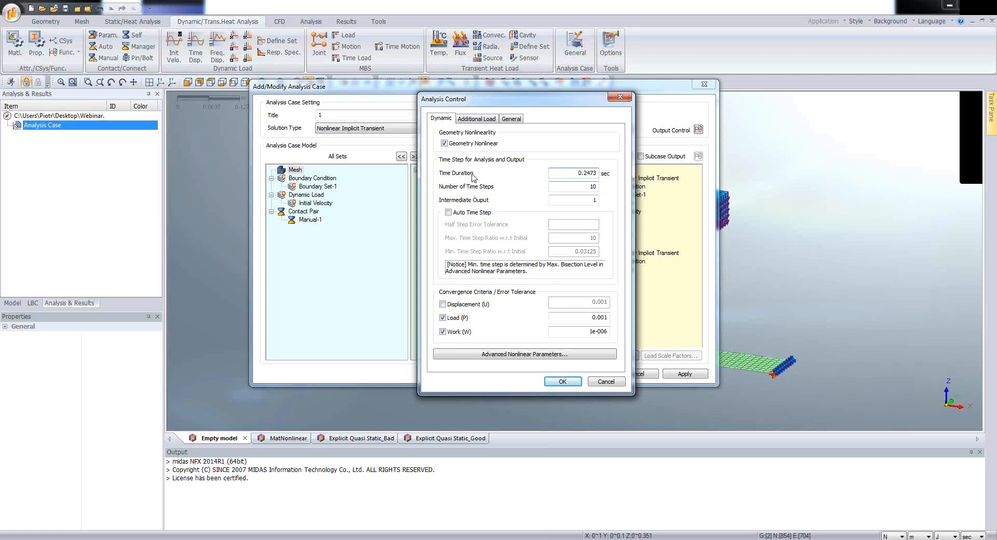
Step: Add Load Set-1 to Free Fall with None (Constant) time function and Global Time, and move the Initial Velocity set from Dynamic Load to Initial Velocity
{"action": "left_click", "coordinate": [474, 119]}
{"action": "left_click", "coordinate": [492, 157]}
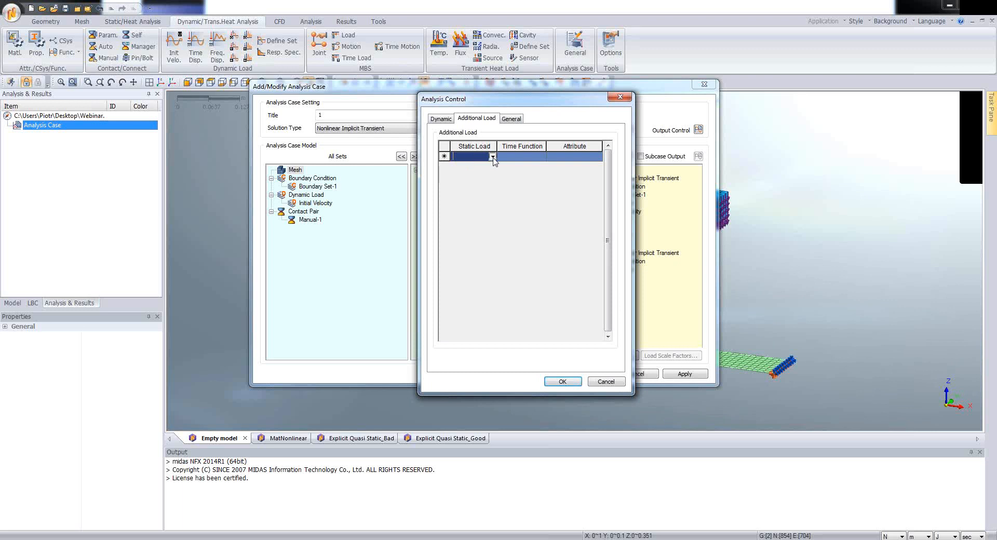
{"action": "left_click", "coordinate": [492, 156]}
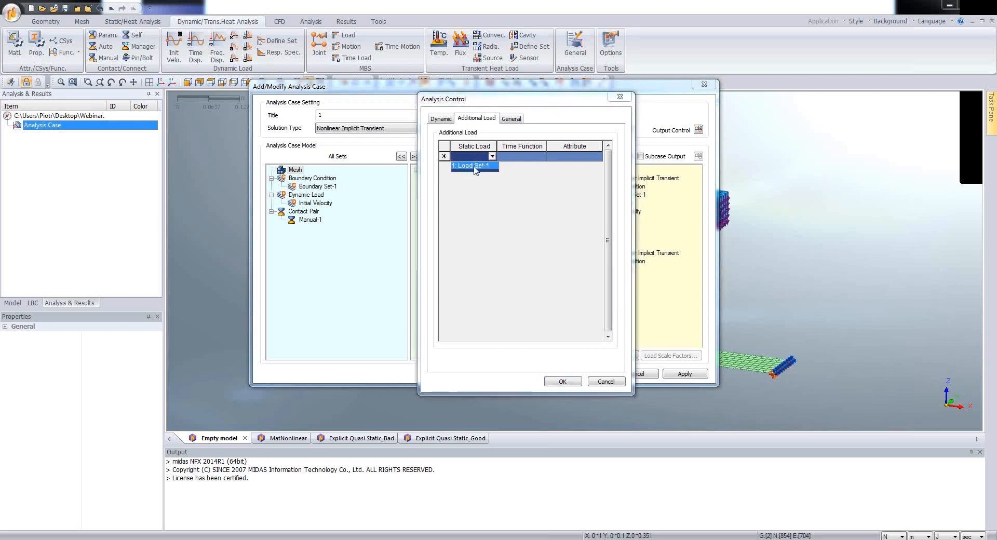
{"action": "left_click", "coordinate": [475, 166]}
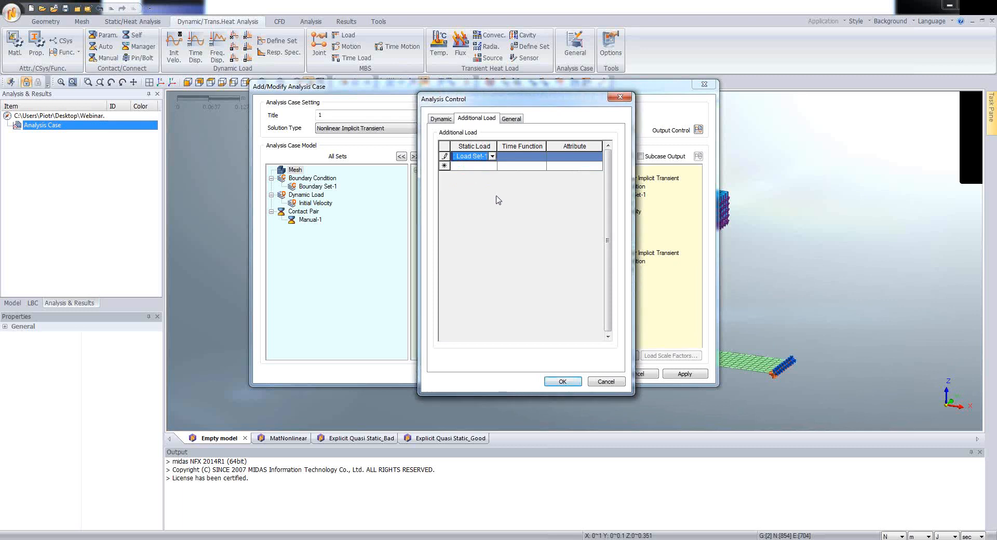
{"action": "left_click", "coordinate": [542, 158]}
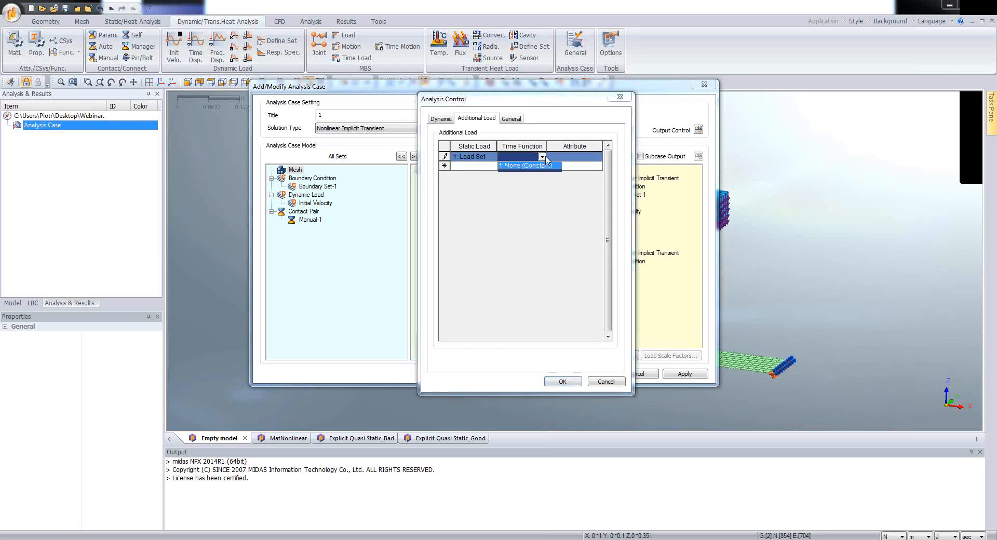
{"action": "left_click", "coordinate": [516, 167]}
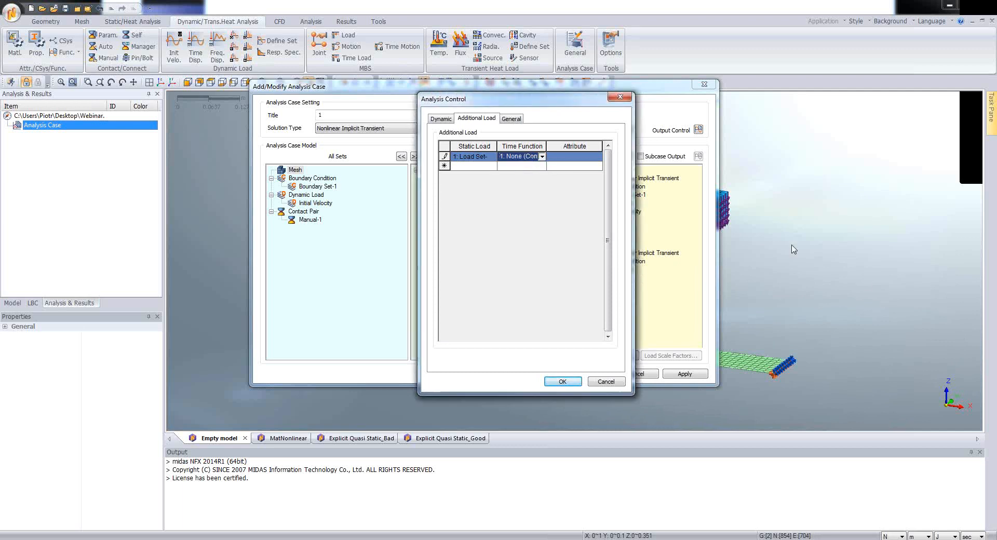
{"action": "left_click", "coordinate": [597, 157]}
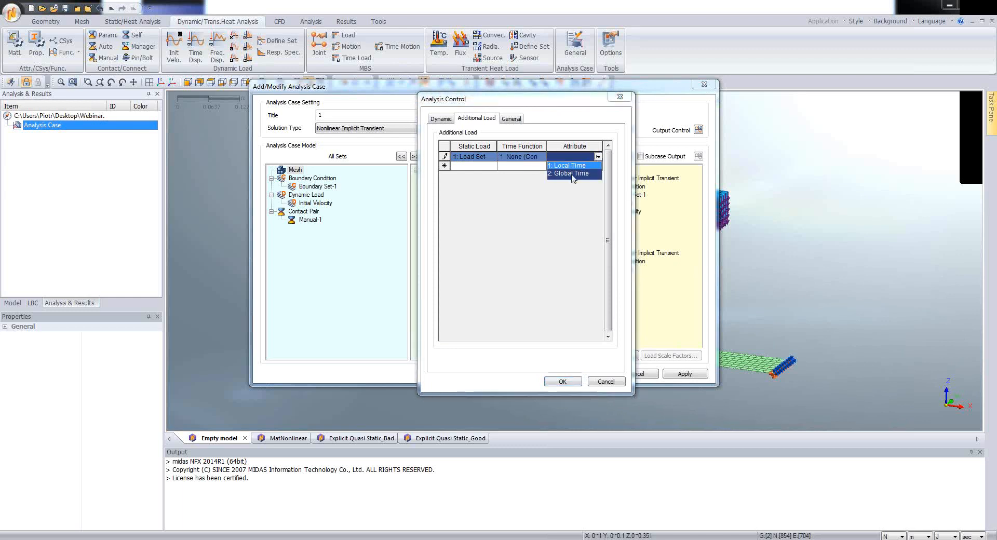
{"action": "left_click", "coordinate": [572, 175]}
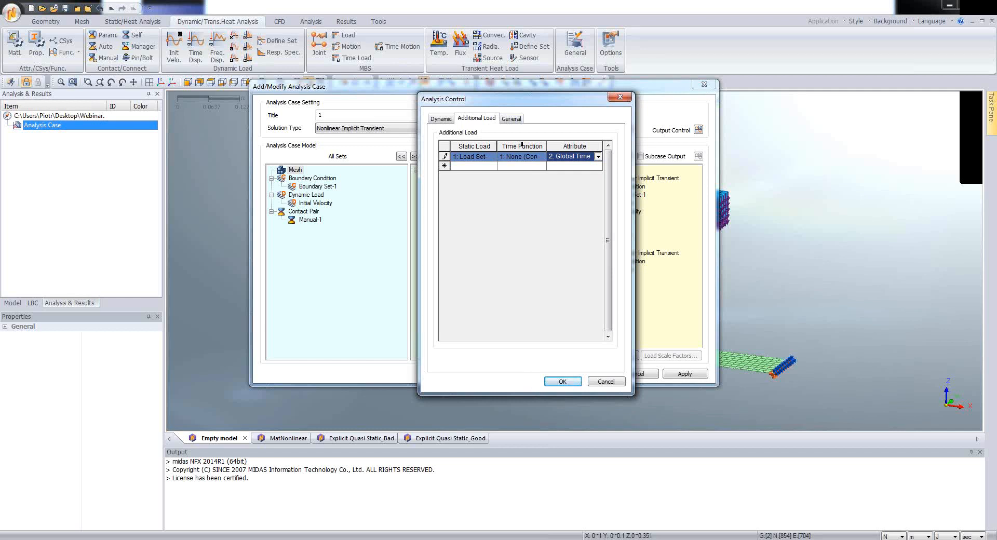
{"action": "left_click", "coordinate": [559, 384]}
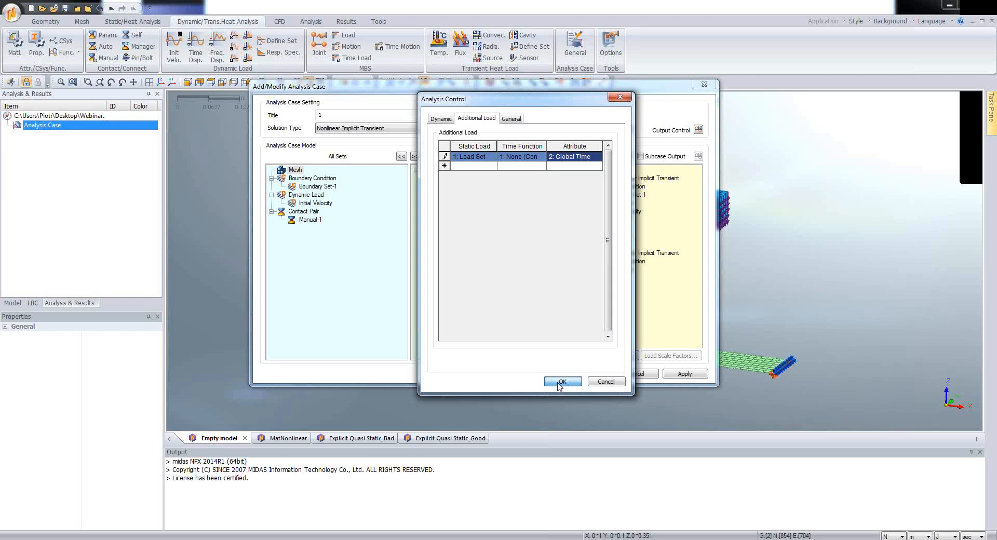
{"action": "left_click", "coordinate": [561, 382]}
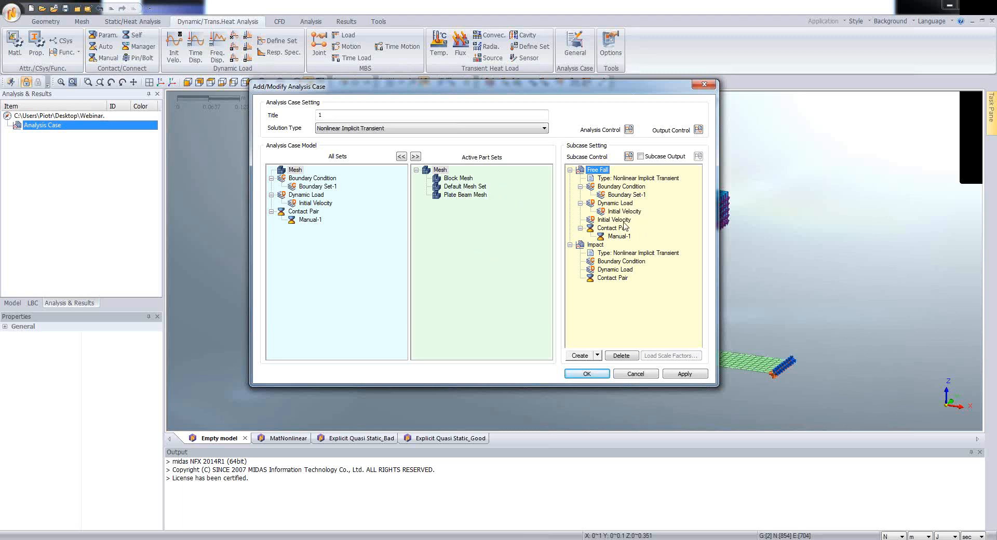
{"action": "left_click_drag", "start_coordinate": [622, 212], "coordinate": [624, 220]}
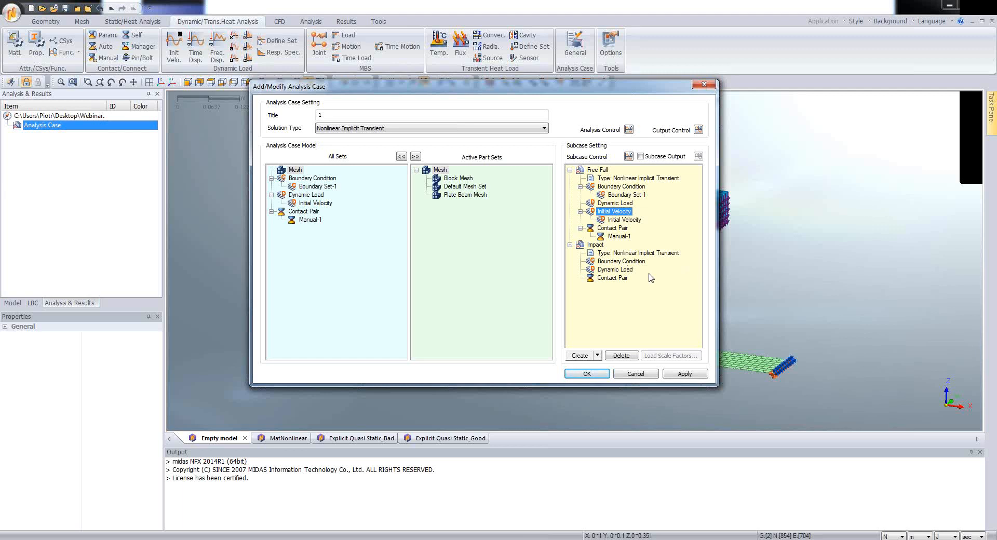
Step: For the Impact subcase, enable geometry nonlinearity and set a time duration of 0.1863 sec with 300 time steps
{"action": "left_click", "coordinate": [603, 254]}
{"action": "left_click", "coordinate": [596, 244]}
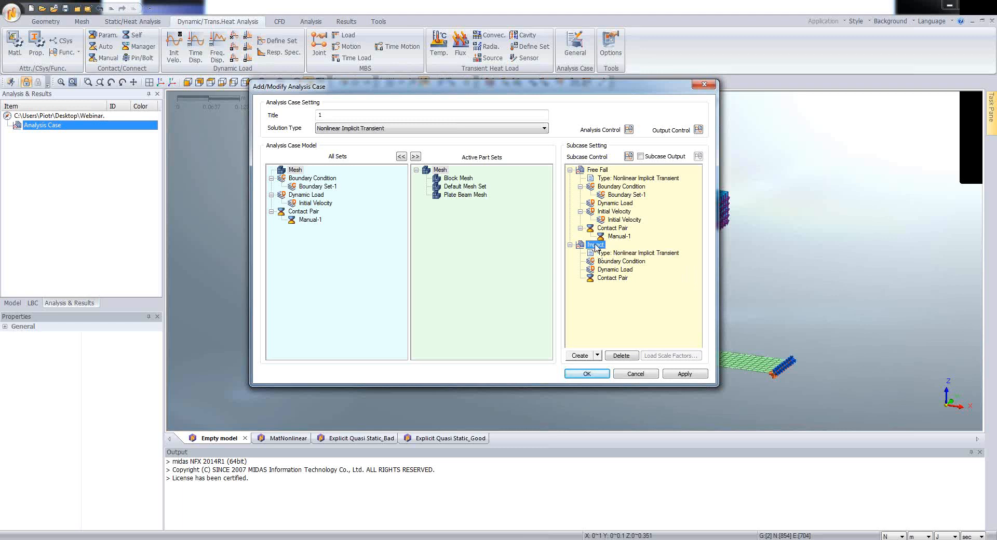
{"action": "left_click", "coordinate": [628, 157]}
{"action": "left_click", "coordinate": [402, 133]}
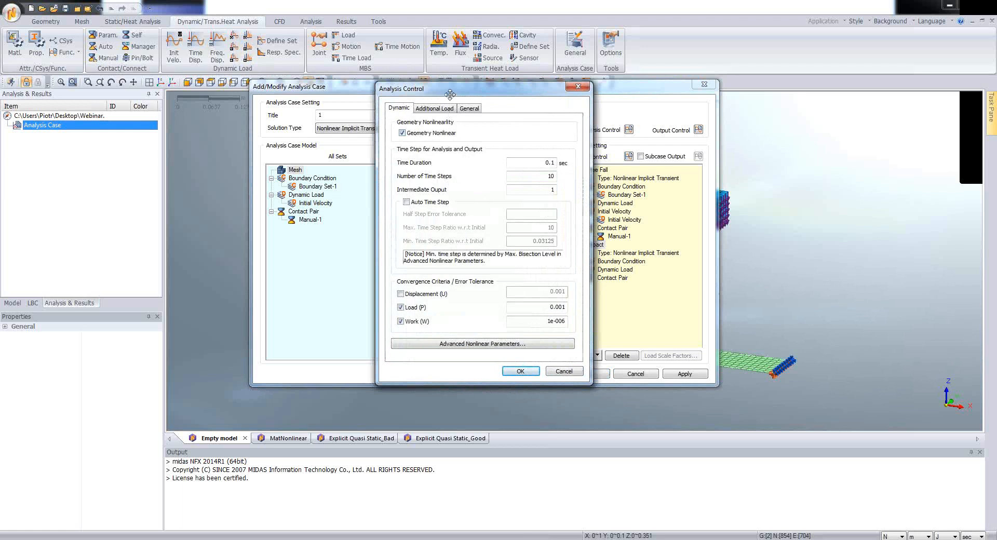
{"action": "left_click_drag", "start_coordinate": [456, 91], "coordinate": [480, 98]}
{"action": "left_click", "coordinate": [569, 170]}
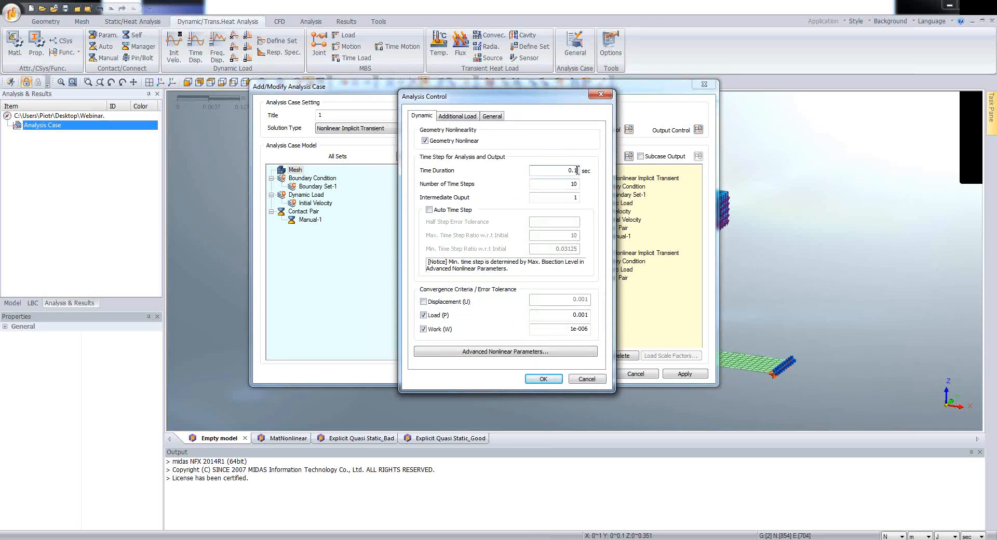
{"action": "type", "text": "1"}
{"action": "key", "text": "BackSpace"}
{"action": "type", "text": "863"}
{"action": "left_click_drag", "start_coordinate": [555, 185], "coordinate": [584, 190]}
{"action": "type", "text": "300"}
Step: Add Load Set-1 as an additional load of the Impact subcase with the None (Constant) time function and Global Time attribute
{"action": "left_click", "coordinate": [446, 117]}
{"action": "left_click", "coordinate": [474, 155]}
{"action": "left_click", "coordinate": [466, 167]}
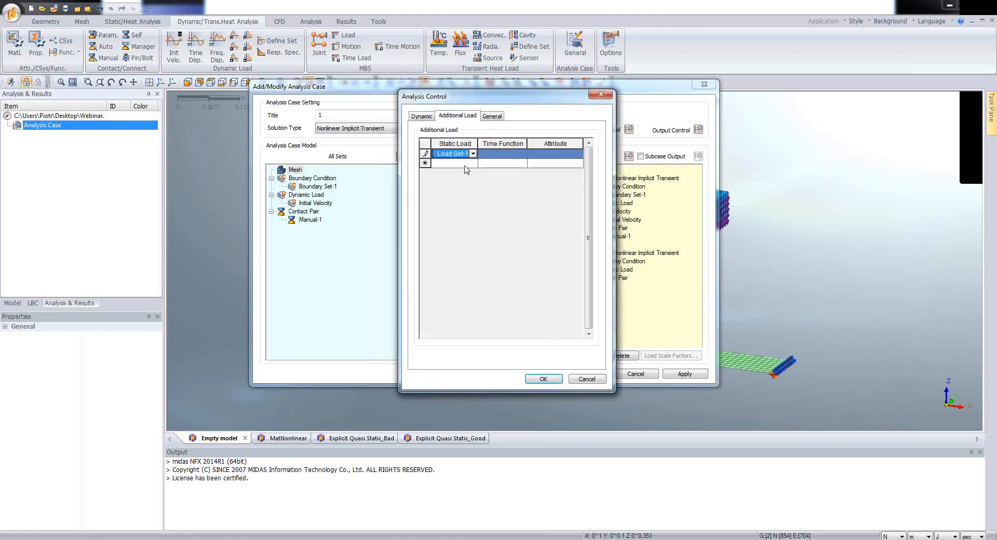
{"action": "left_click", "coordinate": [523, 154]}
{"action": "left_click", "coordinate": [523, 155]}
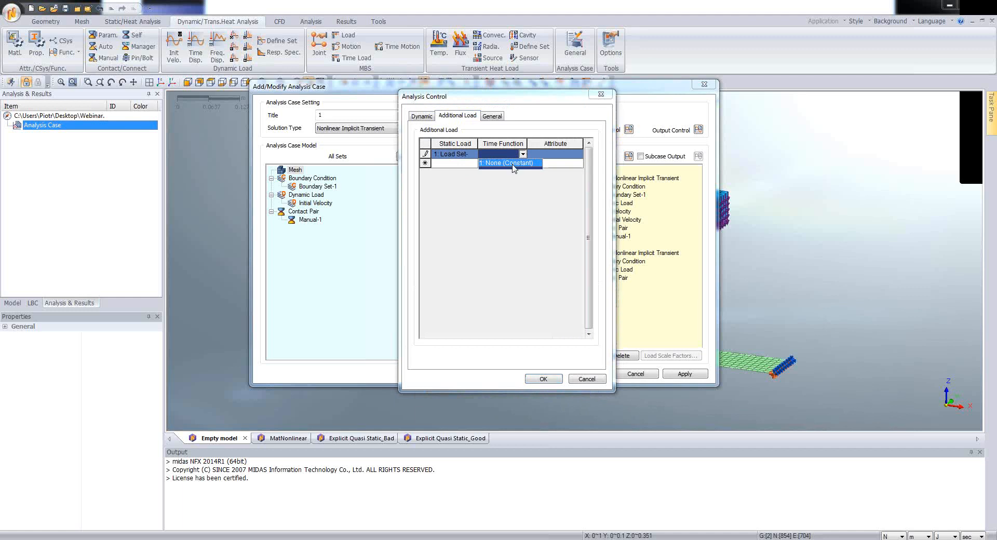
{"action": "left_click", "coordinate": [513, 163]}
{"action": "left_click", "coordinate": [554, 154]}
{"action": "left_click", "coordinate": [555, 154]}
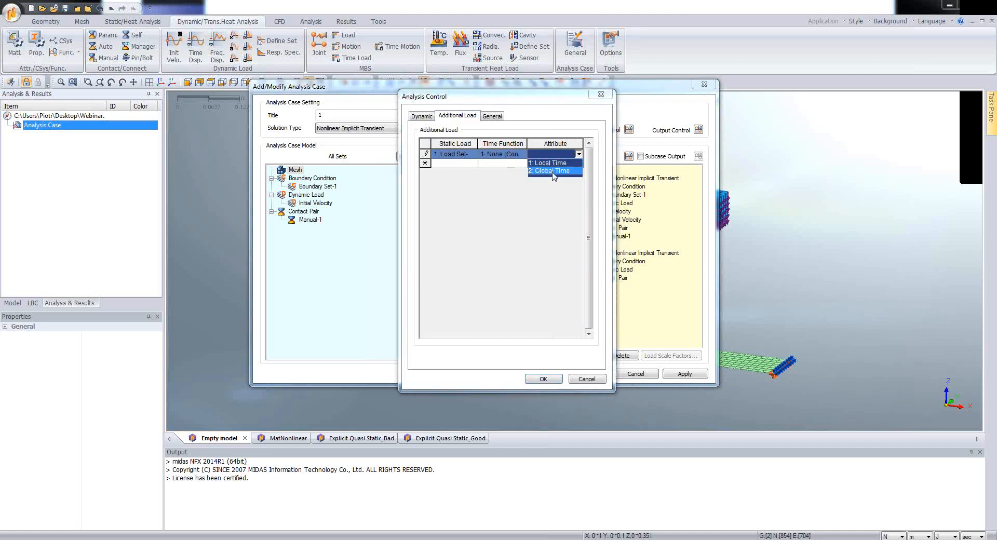
{"action": "left_click", "coordinate": [555, 171]}
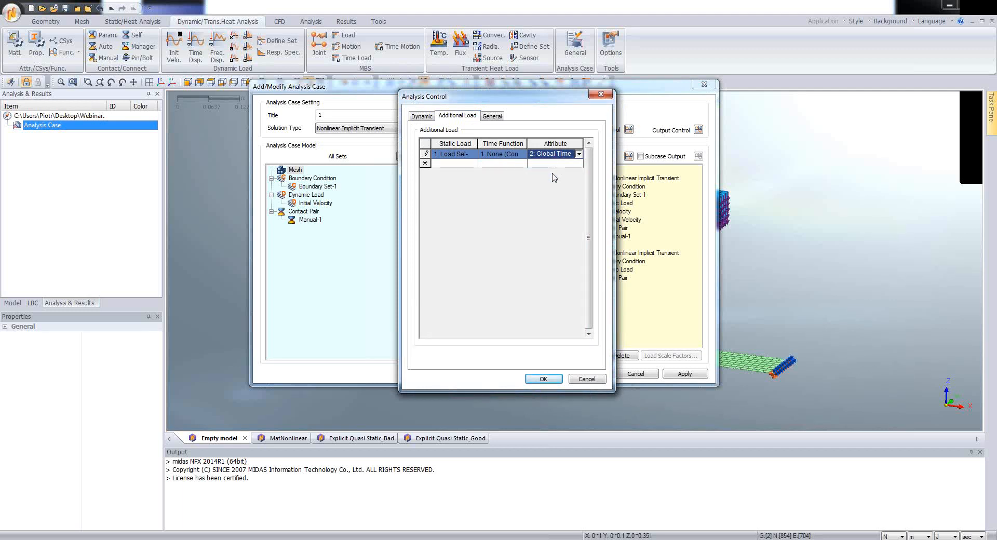
{"action": "left_click", "coordinate": [544, 378]}
Step: Assign Boundary Set-1 and the Manual-1 contact pair to the Impact subcase and accept the analysis case
{"action": "left_click_drag", "start_coordinate": [317, 187], "coordinate": [621, 265]}
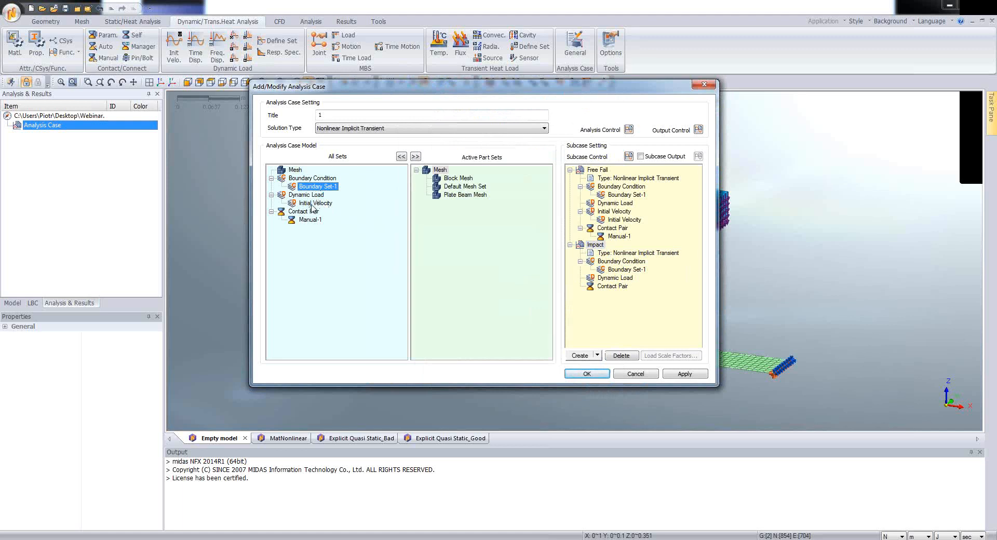
{"action": "left_click_drag", "start_coordinate": [310, 220], "coordinate": [605, 292]}
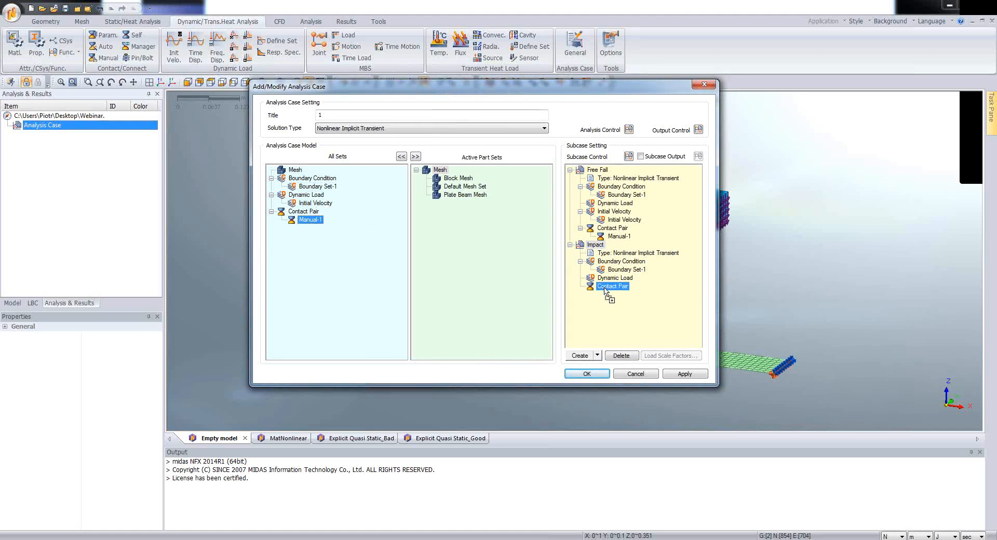
{"action": "left_click_drag", "start_coordinate": [604, 289], "coordinate": [605, 289]}
{"action": "left_click", "coordinate": [587, 374]}
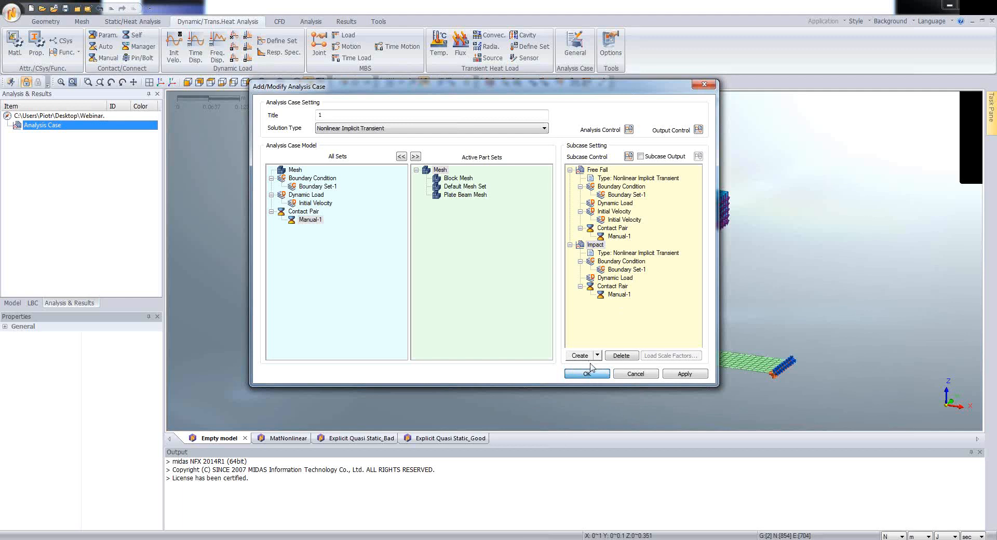
Step: Solve the nonlinear implicit transient analysis case 1
{"action": "left_click", "coordinate": [17, 135]}
{"action": "left_click", "coordinate": [57, 134]}
{"action": "right_click", "coordinate": [57, 135]}
{"action": "left_click", "coordinate": [64, 140]}
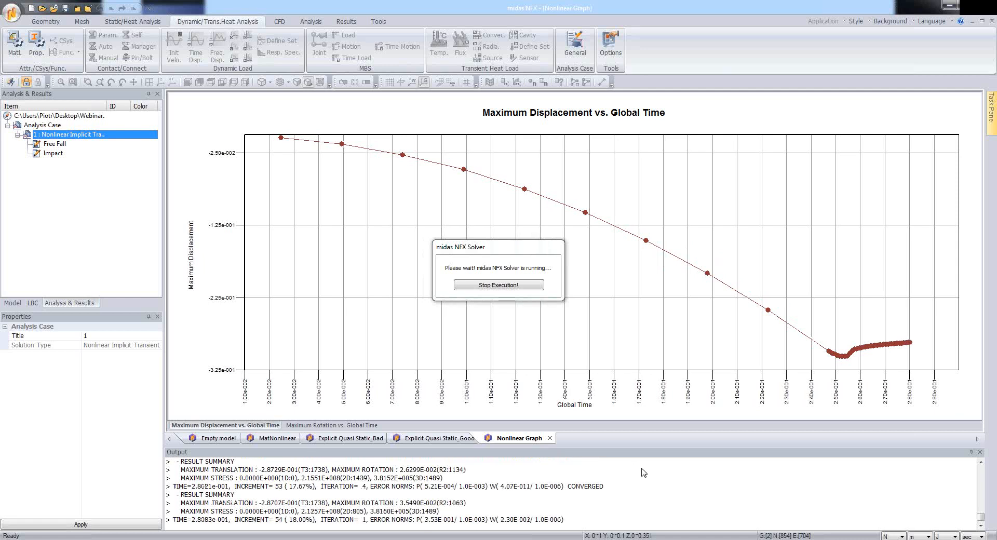
Step: Stop the running solver, return to the Empty model view and enlarge the area listing the analysis results
{"action": "left_click", "coordinate": [494, 287]}
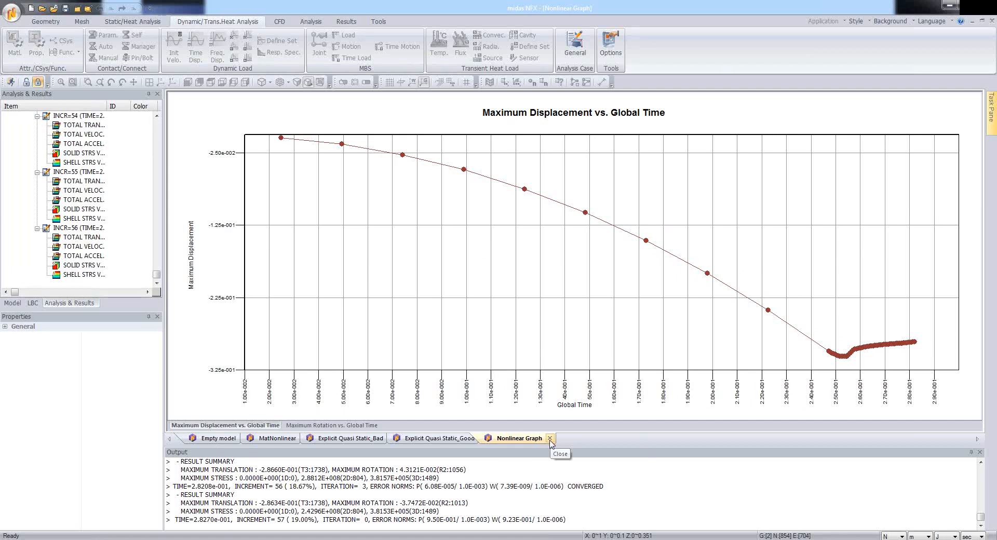
{"action": "left_click", "coordinate": [218, 440]}
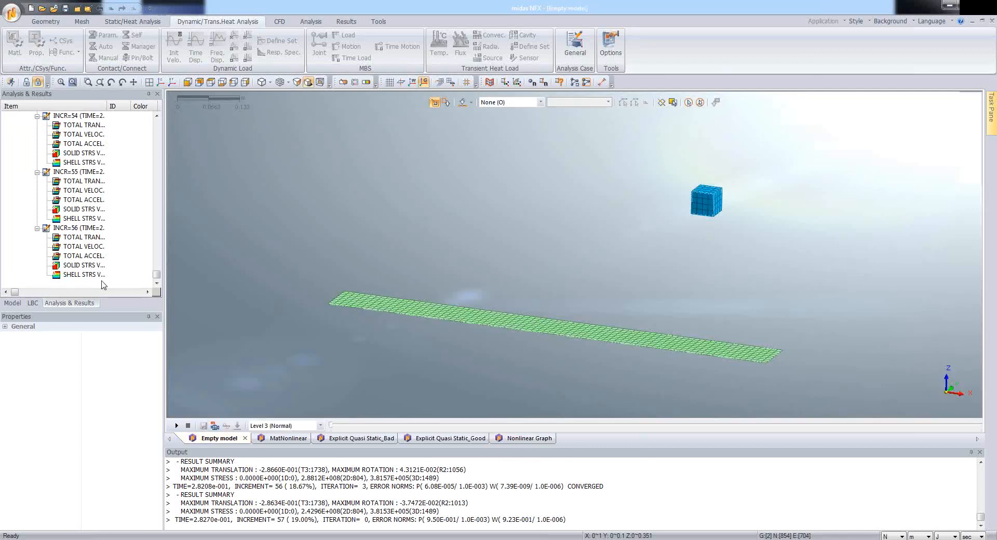
{"action": "left_click_drag", "start_coordinate": [158, 275], "coordinate": [157, 120]}
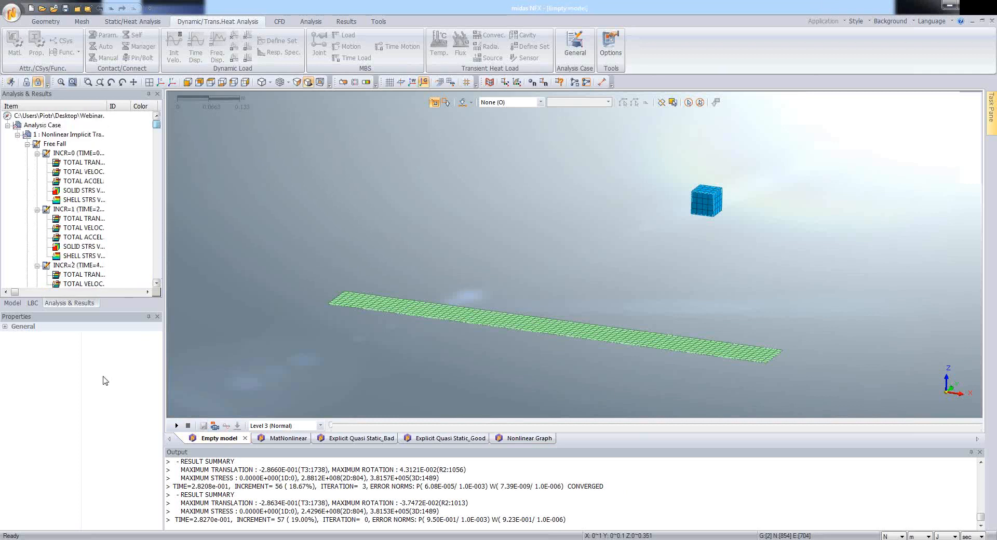
{"action": "left_click_drag", "start_coordinate": [127, 311], "coordinate": [211, 389]}
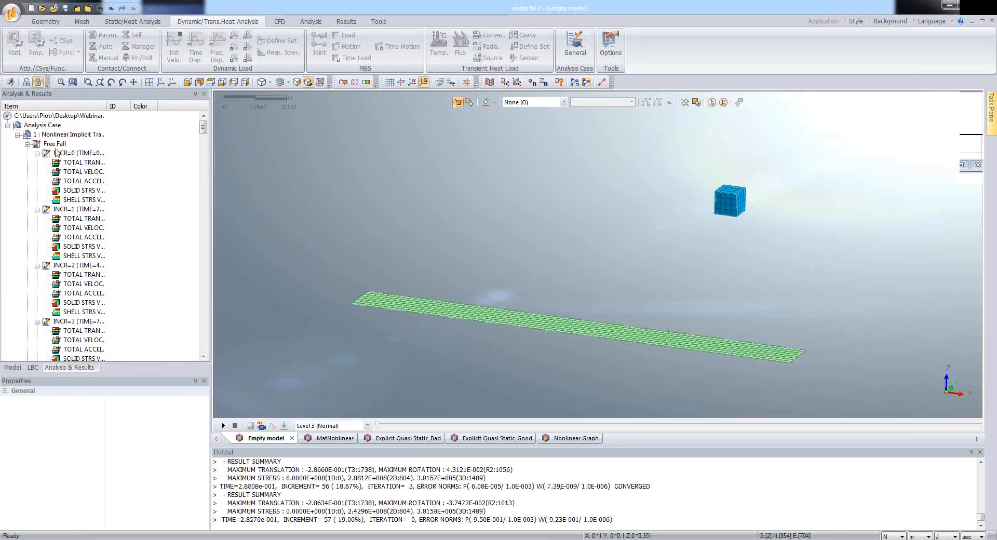
Step: Display the total translation contour for increment 10 of the Free Fall subcase
{"action": "left_click", "coordinate": [27, 144]}
{"action": "left_click", "coordinate": [27, 154]}
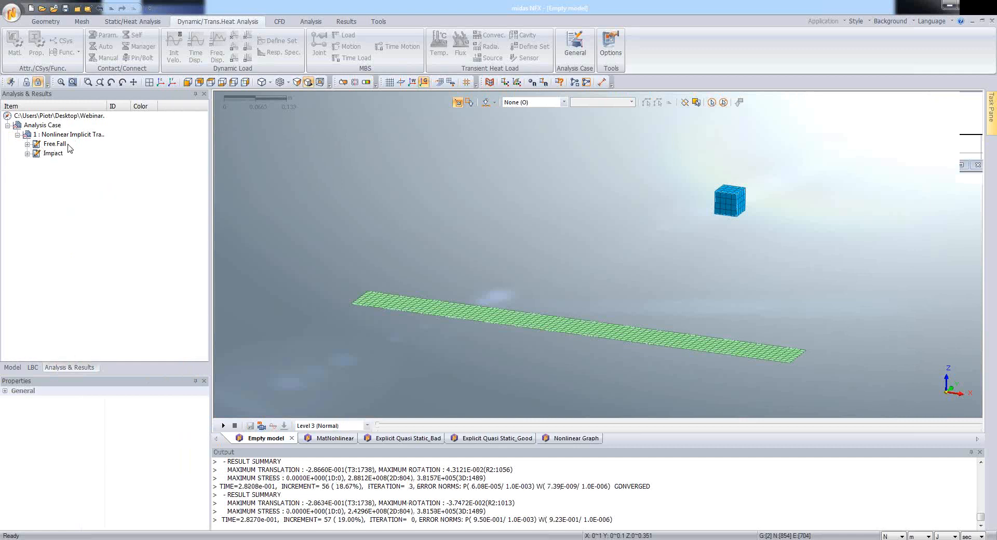
{"action": "left_click", "coordinate": [27, 144]}
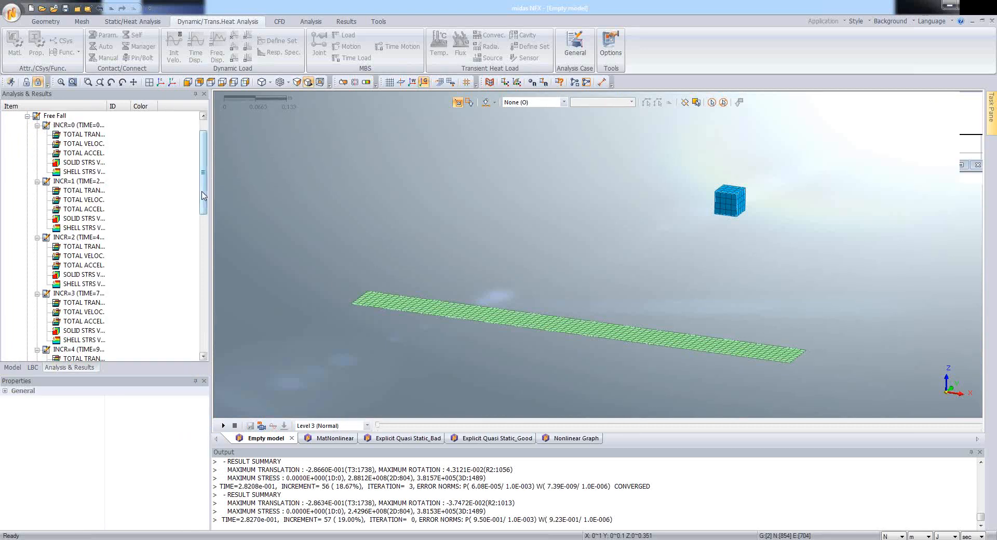
{"action": "scroll", "coordinate": [200, 190], "scroll_direction": "up", "scroll_amount": 1}
{"action": "left_click_drag", "start_coordinate": [201, 198], "coordinate": [83, 342]}
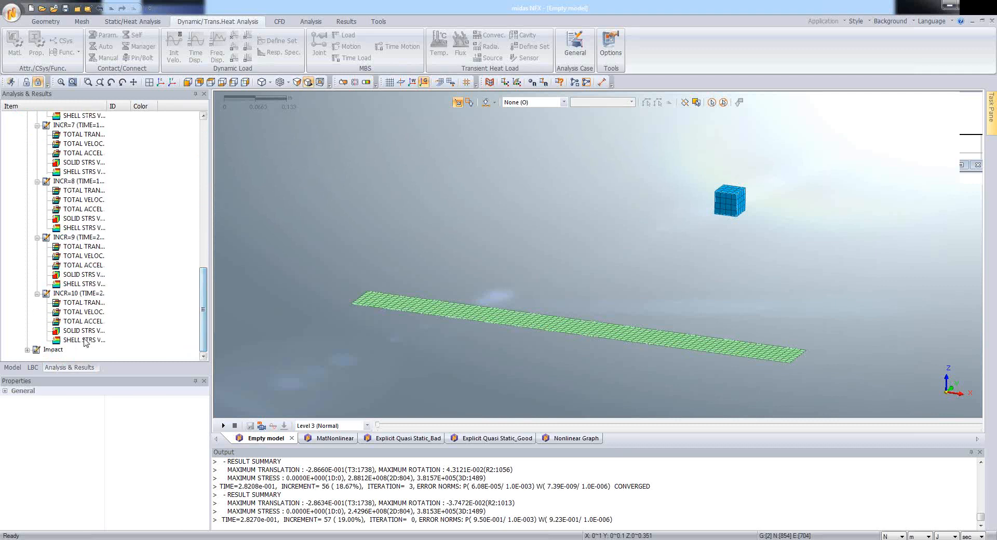
{"action": "double_click", "coordinate": [86, 303]}
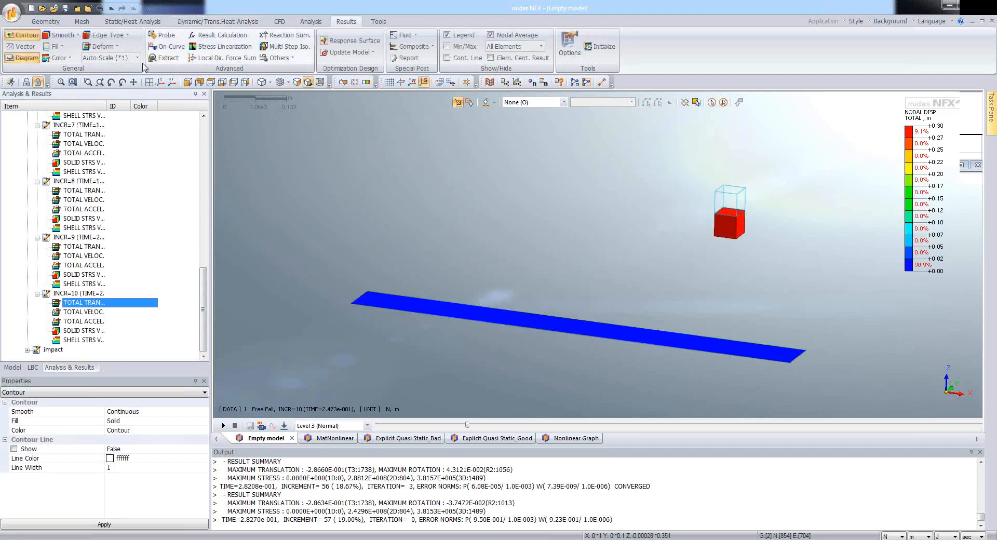
Step: Set the deformation scale to Real, then play and stop the Free Fall animation
{"action": "left_click", "coordinate": [123, 59]}
{"action": "left_click", "coordinate": [117, 82]}
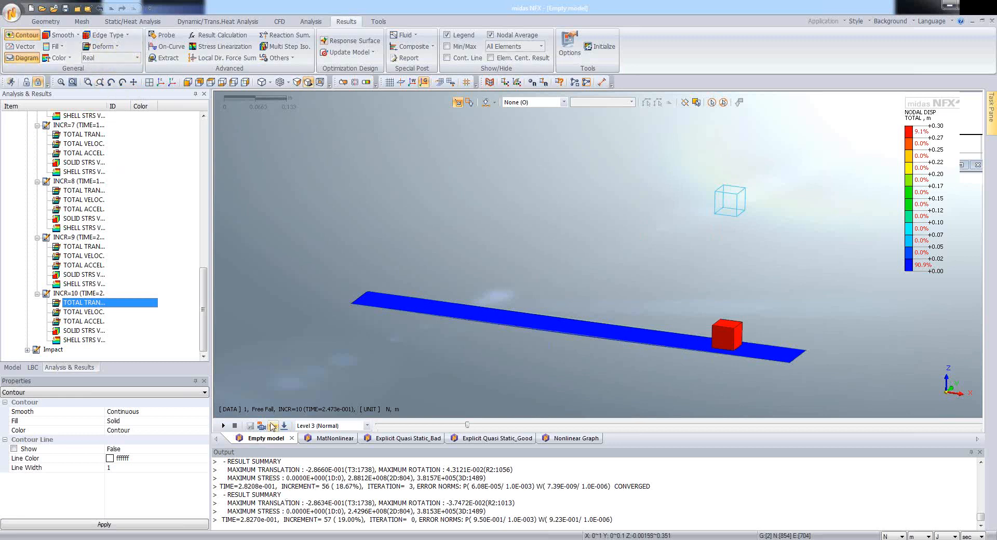
{"action": "left_click", "coordinate": [223, 426]}
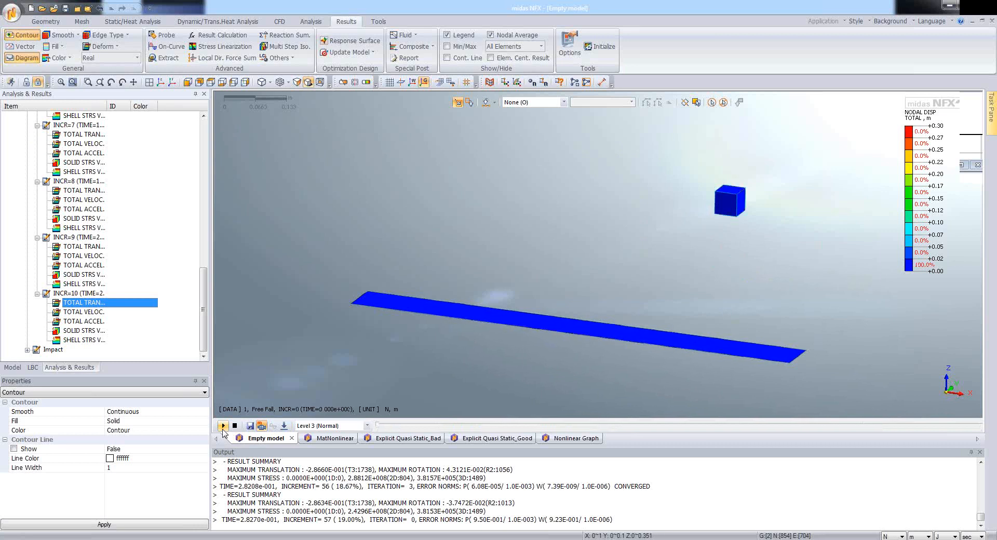
{"action": "left_click", "coordinate": [236, 426]}
Step: Include all increments of all subcases in the animation and play the total translation result
{"action": "left_click", "coordinate": [284, 426]}
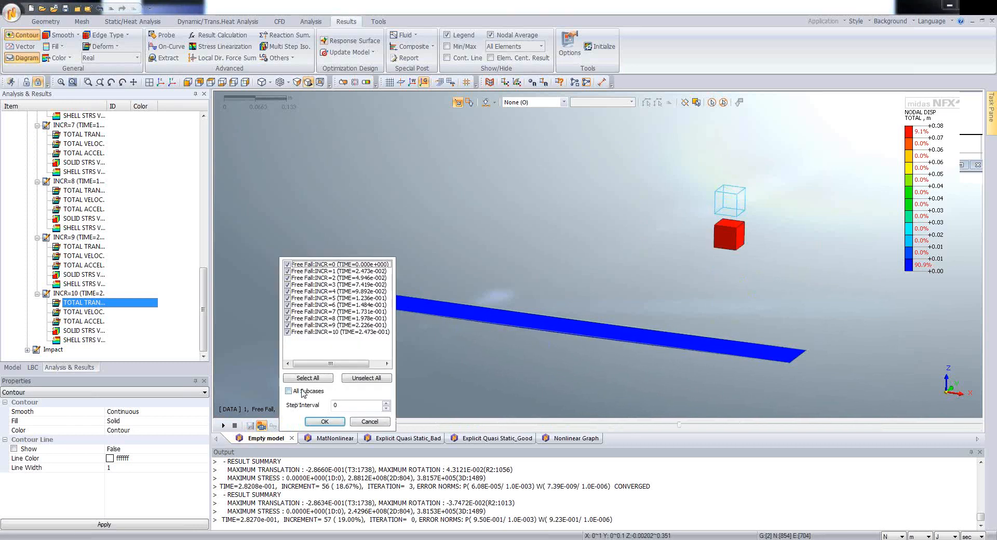
{"action": "left_click", "coordinate": [289, 392]}
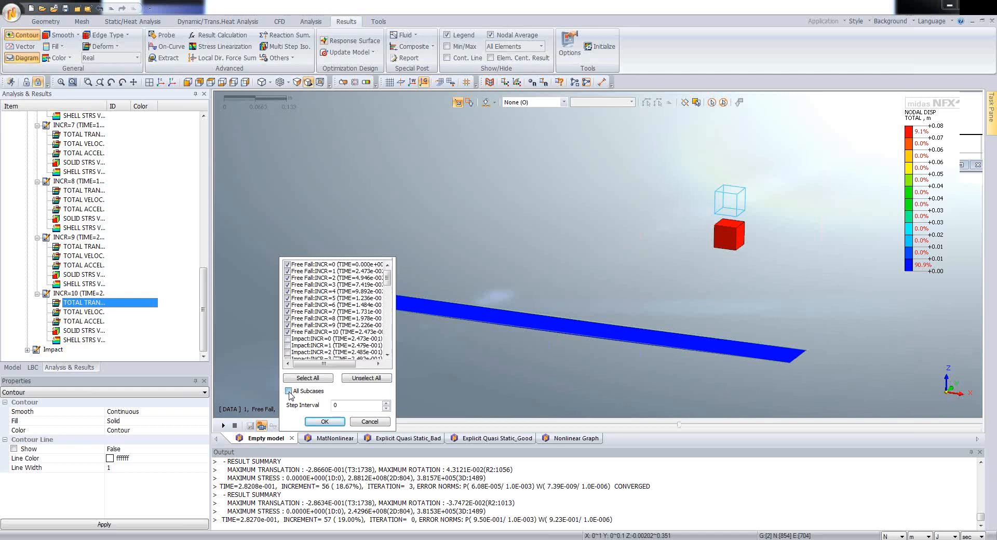
{"action": "left_click", "coordinate": [325, 421]}
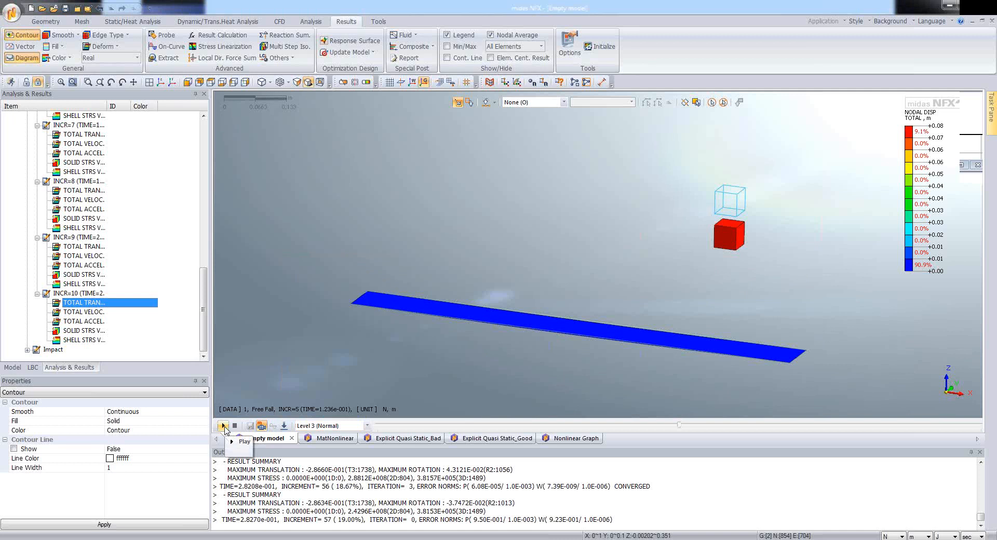
{"action": "left_click", "coordinate": [225, 427]}
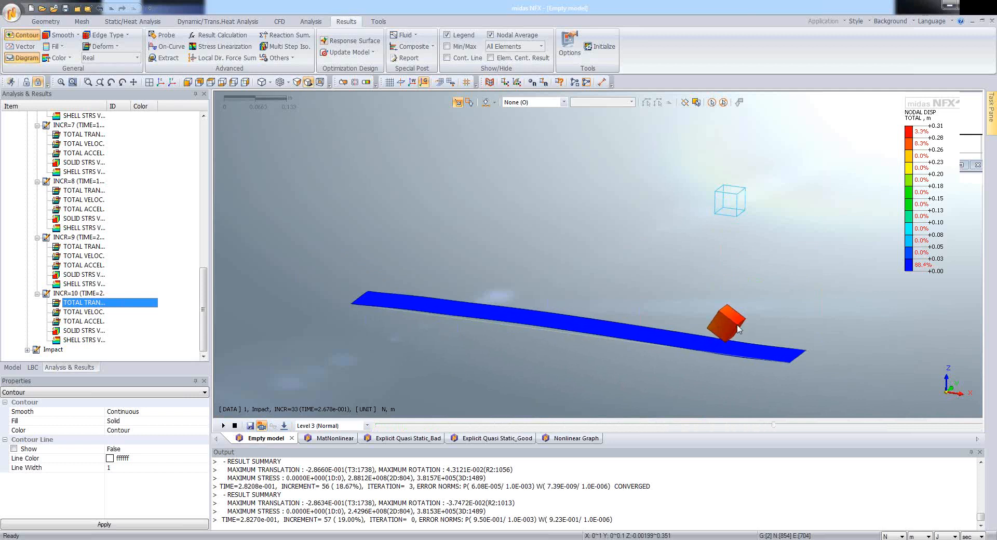
Step: Animate the shell von Mises stress over all increments of both subcases, watch the impact area closely and stop the playback
{"action": "left_click", "coordinate": [92, 341]}
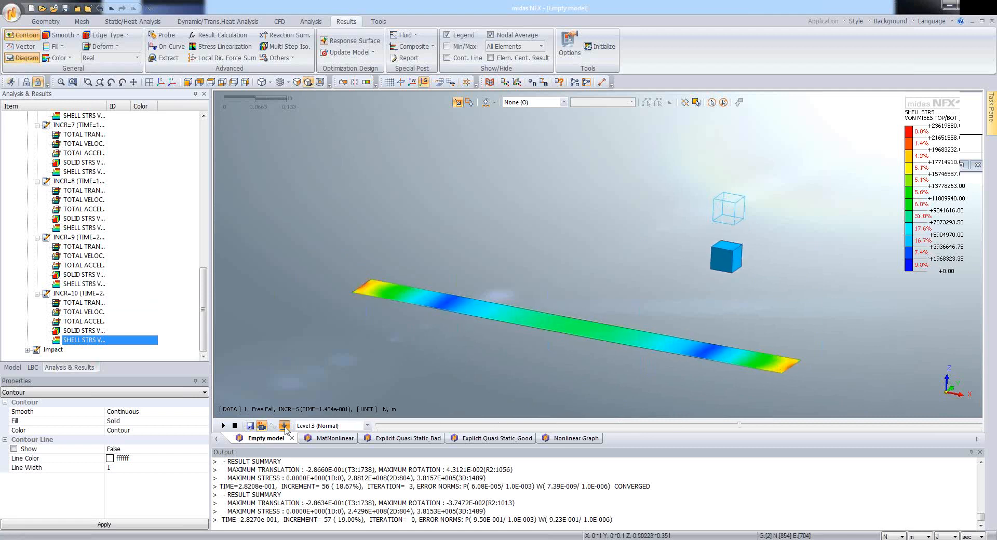
{"action": "left_click", "coordinate": [261, 425]}
{"action": "left_click", "coordinate": [308, 378]}
{"action": "left_click", "coordinate": [325, 422]}
{"action": "left_click", "coordinate": [223, 426]}
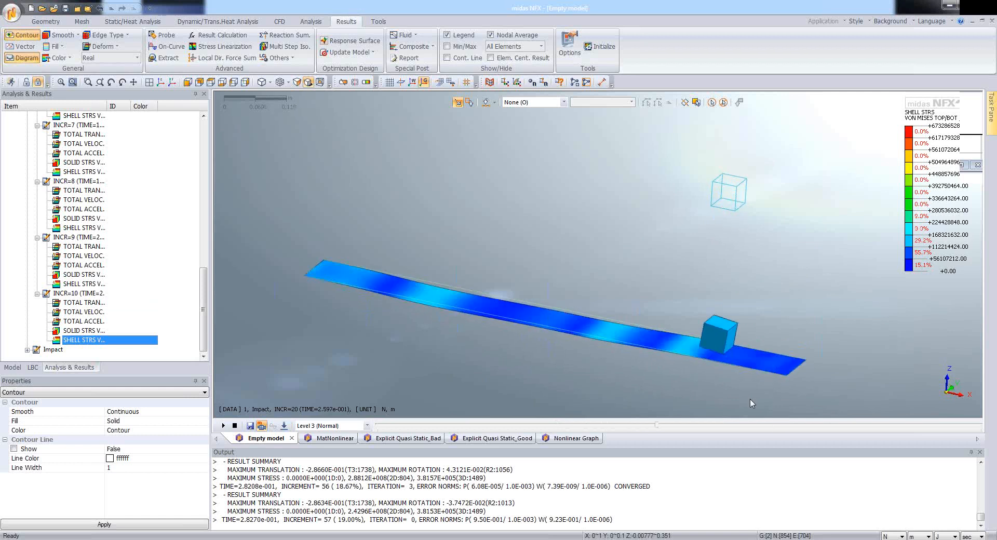
{"action": "scroll", "coordinate": [749, 409], "scroll_direction": "up", "scroll_amount": 3}
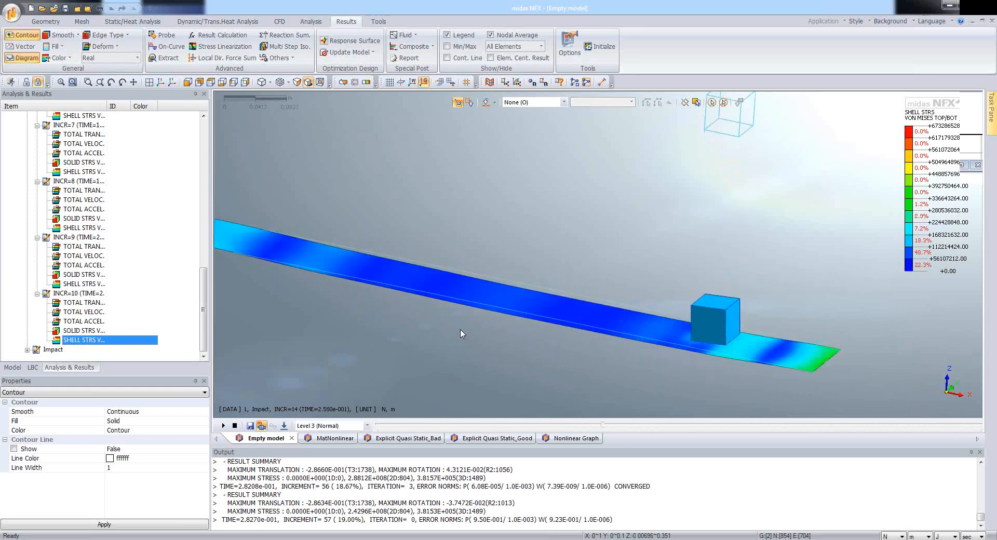
{"action": "left_click", "coordinate": [236, 426]}
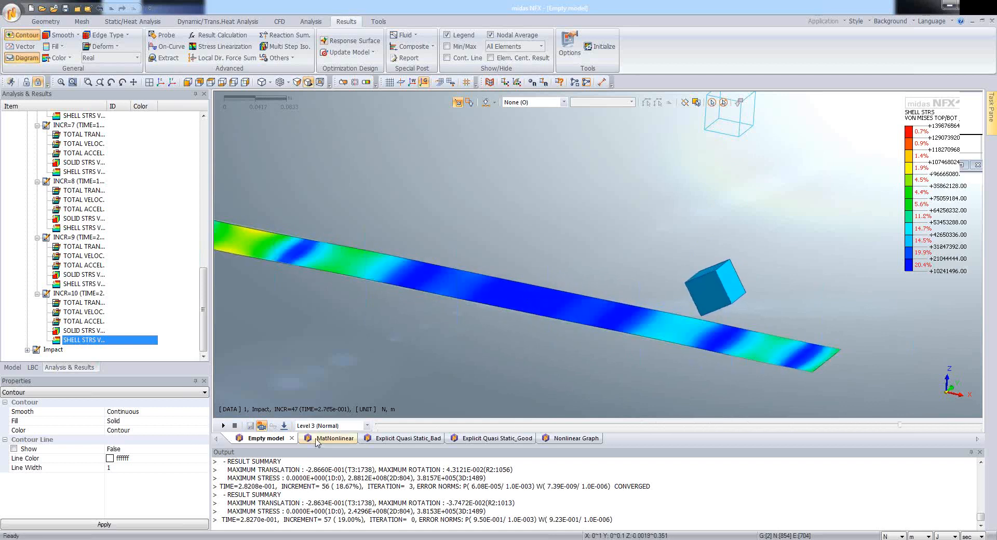
Step: Switch to the MatNonlinear model and review the PHCurve plastic hardening function, closing its definition unchanged
{"action": "left_click", "coordinate": [318, 439]}
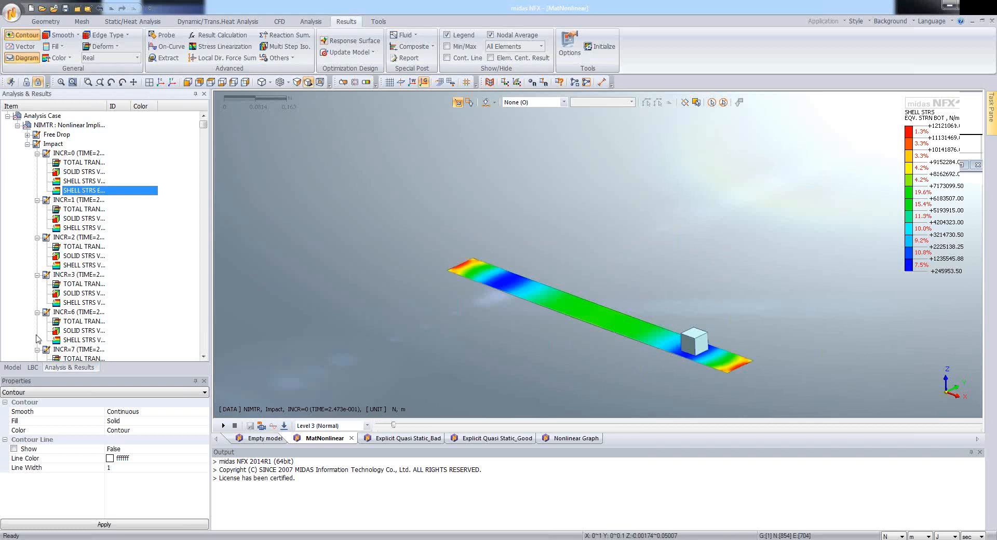
{"action": "left_click", "coordinate": [33, 368]}
{"action": "left_click", "coordinate": [7, 126]}
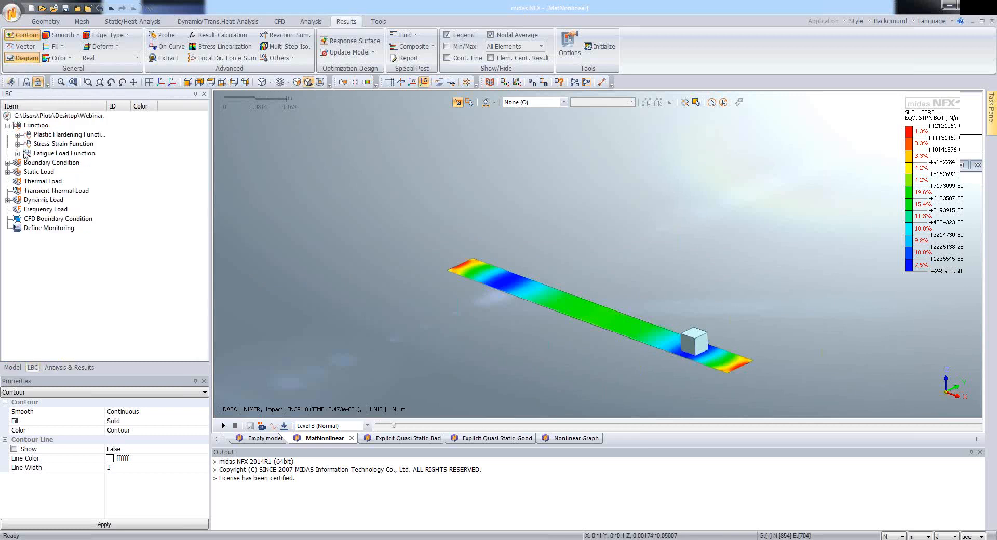
{"action": "left_click", "coordinate": [17, 135]}
{"action": "right_click", "coordinate": [55, 144]}
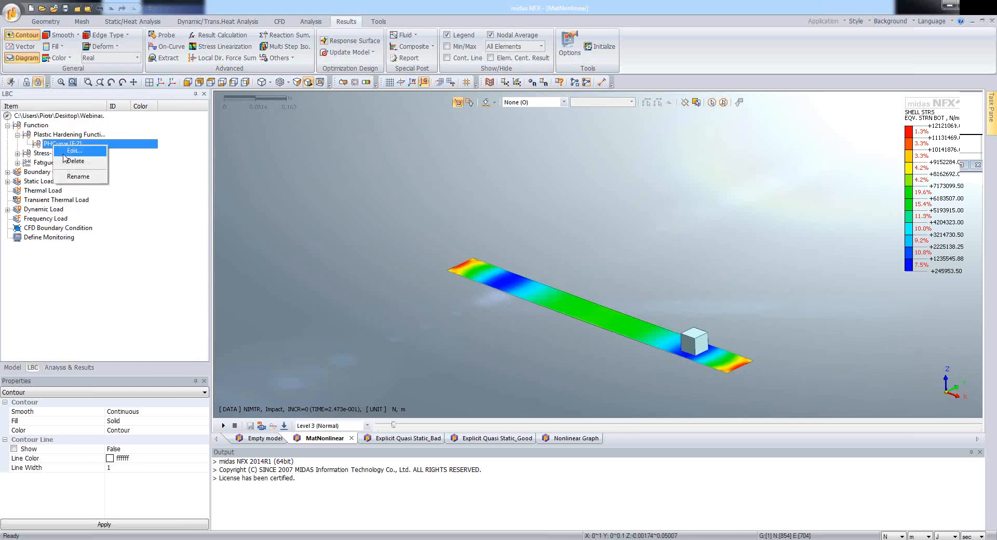
{"action": "left_click", "coordinate": [73, 151]}
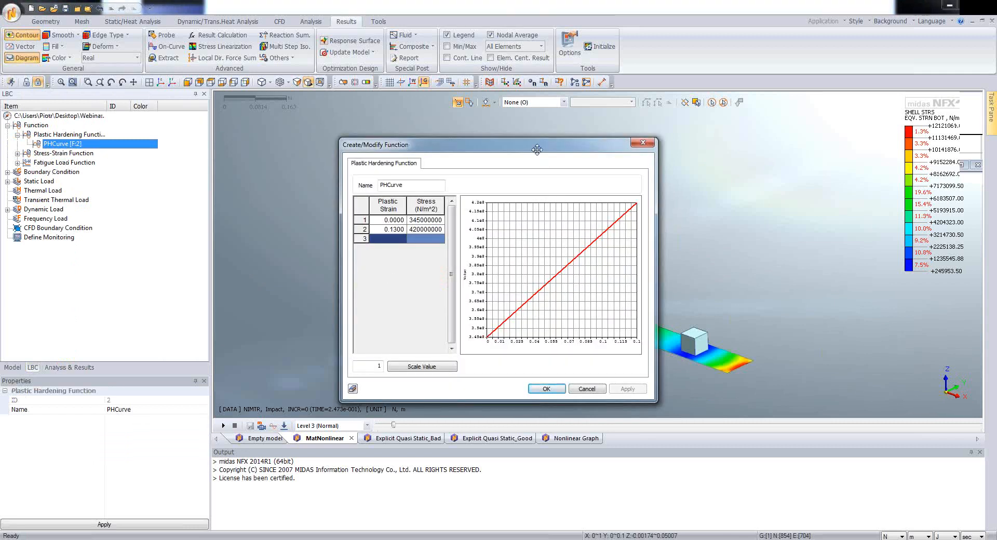
{"action": "left_click_drag", "start_coordinate": [537, 150], "coordinate": [315, 111]}
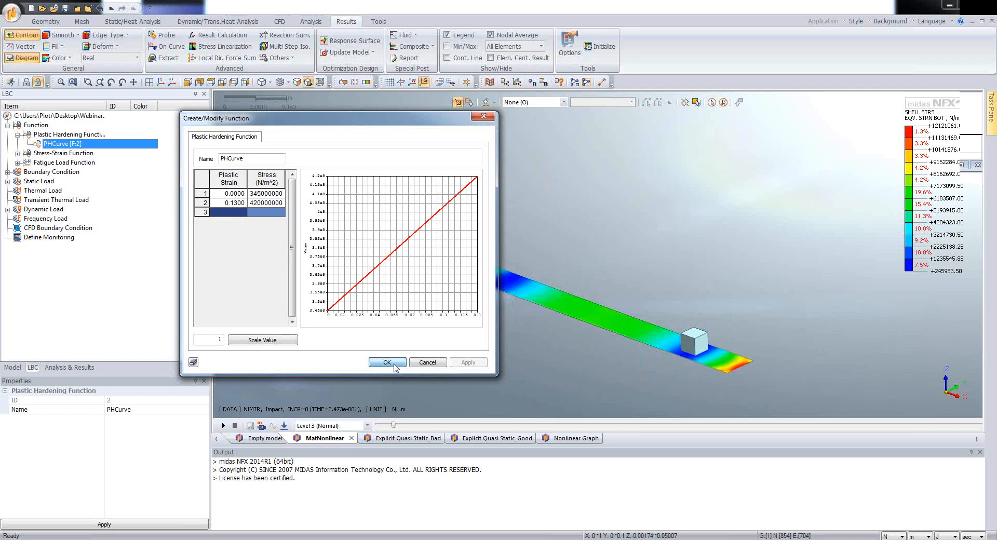
{"action": "left_click", "coordinate": [394, 364]}
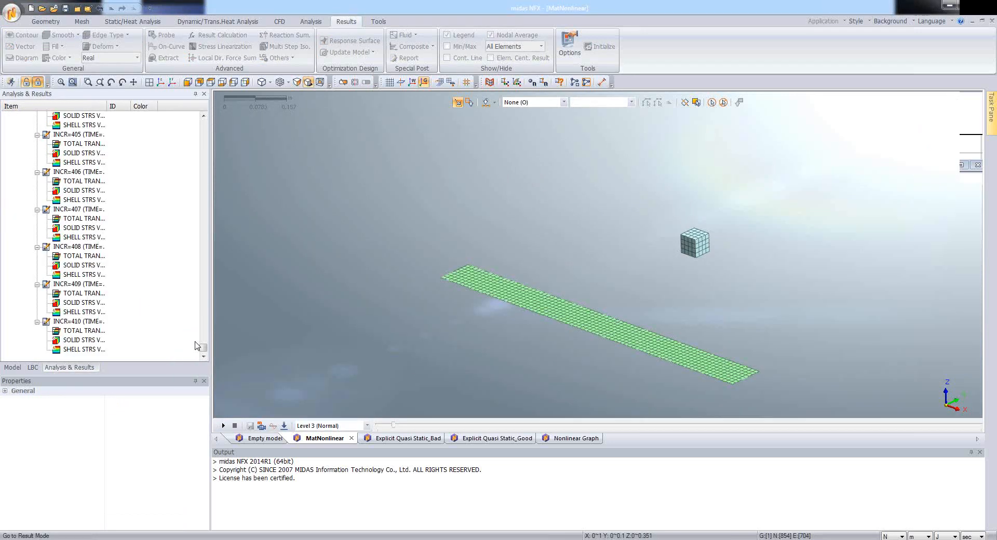
Step: Display the shell equivalent strain result of Impact increment 0 and scrub through the increments to INCR=376
{"action": "left_click_drag", "start_coordinate": [202, 156], "coordinate": [203, 124]}
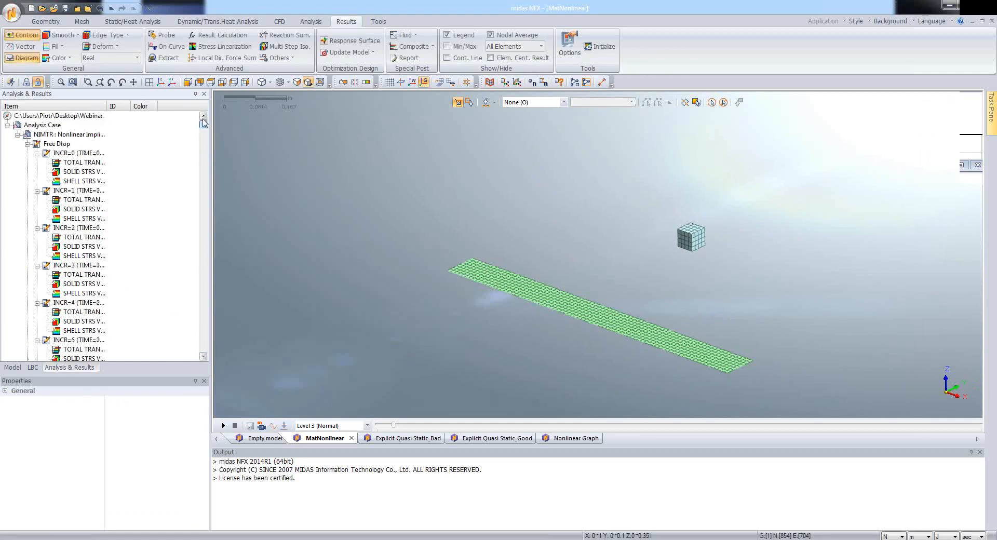
{"action": "left_click", "coordinate": [27, 143]}
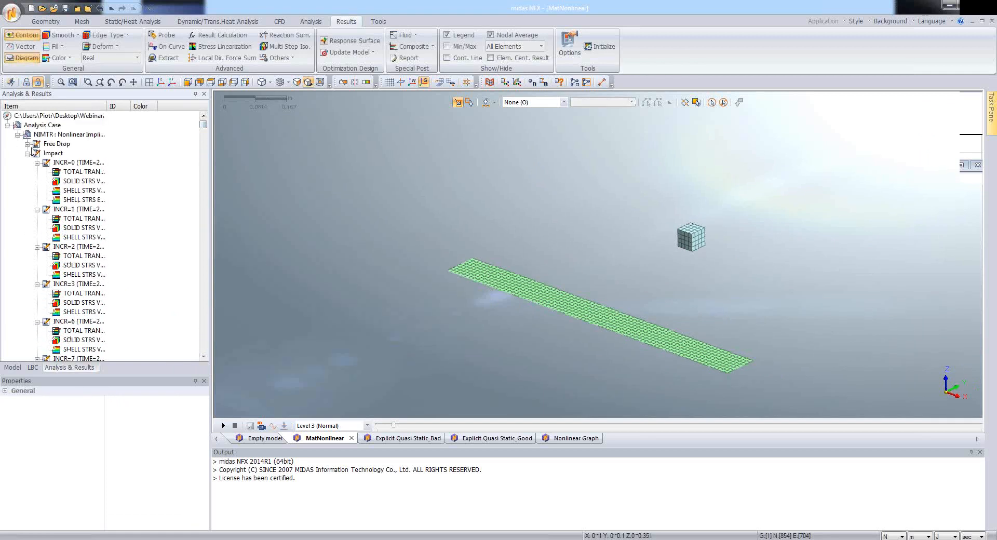
{"action": "double_click", "coordinate": [91, 201]}
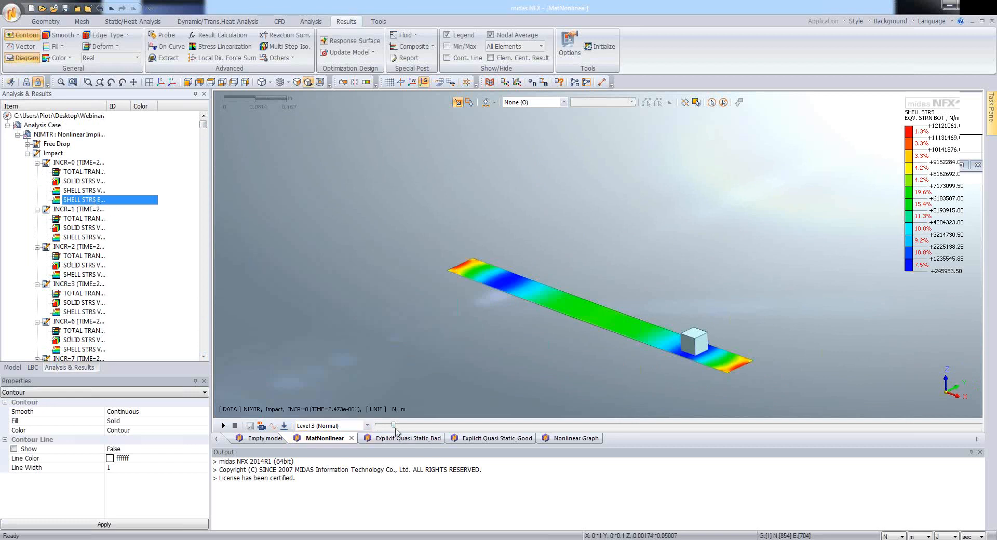
{"action": "left_click_drag", "start_coordinate": [393, 425], "coordinate": [932, 467]}
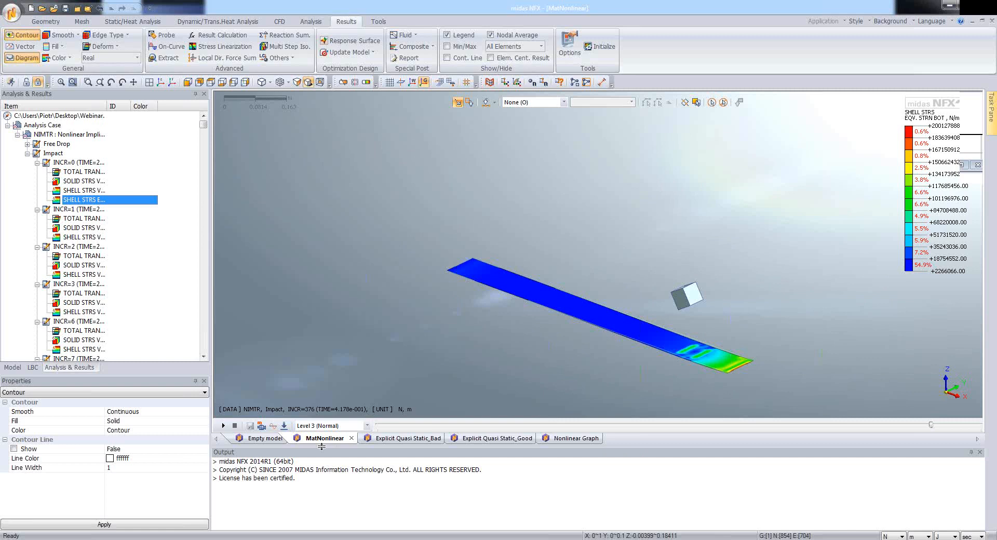
Step: Switch to the Explicit Quasi Static_Bad model and list its materials
{"action": "left_click", "coordinate": [395, 440]}
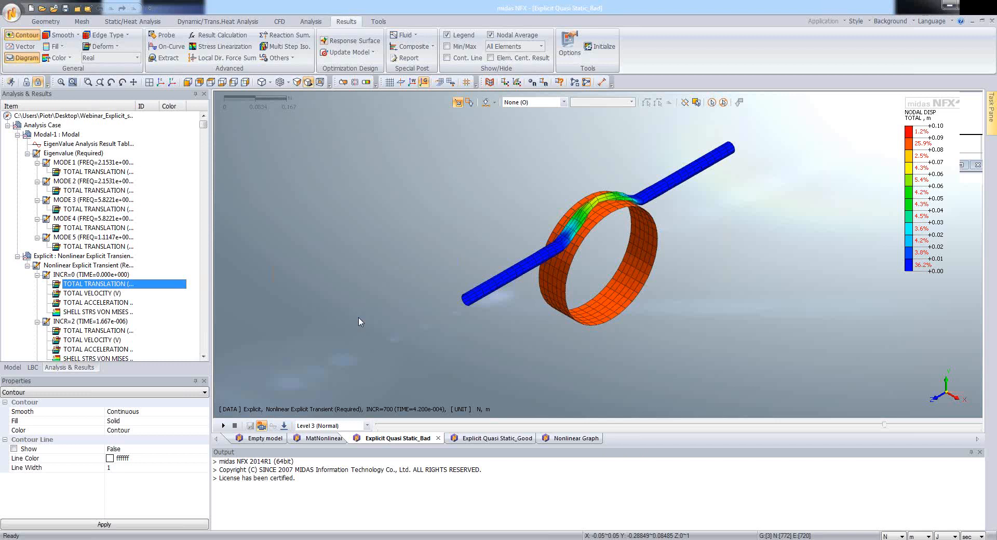
{"action": "left_click", "coordinate": [19, 371]}
{"action": "left_click", "coordinate": [8, 162]}
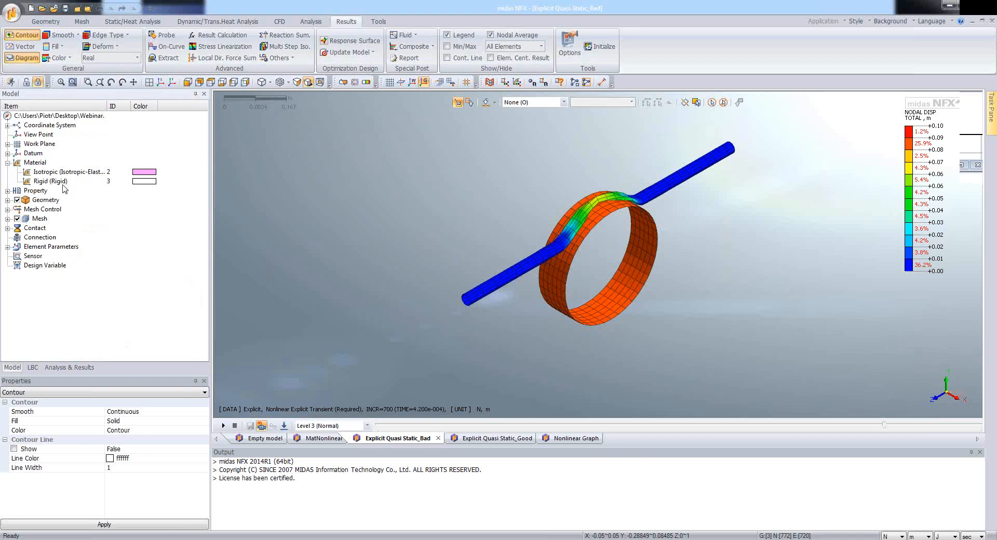
Step: Show the Boundary Set-1 constraints on the model and examine them at the tube ends
{"action": "left_click", "coordinate": [32, 367]}
{"action": "left_click", "coordinate": [8, 135]}
{"action": "left_click", "coordinate": [18, 144]}
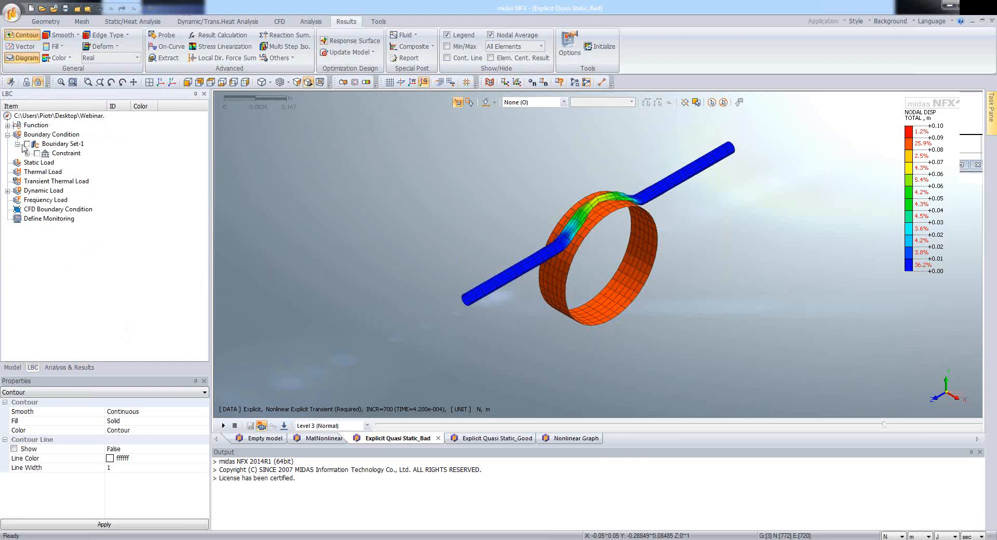
{"action": "left_click", "coordinate": [26, 145]}
{"action": "mouse_move", "coordinate": [584, 232]}
{"action": "middle_mouse_down"}
{"action": "mouse_move", "coordinate": [591, 223]}
{"action": "mouse_move", "coordinate": [569, 231]}
{"action": "middle_mouse_up"}
{"action": "scroll", "coordinate": [760, 163], "scroll_direction": "up", "scroll_amount": 1}
{"action": "scroll", "coordinate": [738, 168], "scroll_direction": "down", "scroll_amount": 4}
{"action": "scroll", "coordinate": [740, 172], "scroll_direction": "up", "scroll_amount": 1}
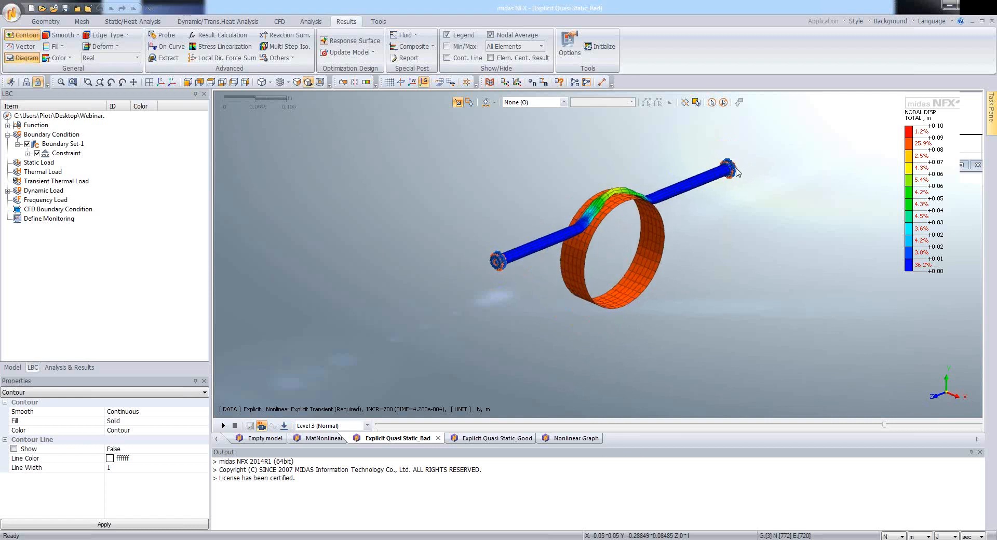
Step: Show the time-dependent nodal displacement of Dynamic Load Set-1 on the ring and review its definition without changing it
{"action": "left_click", "coordinate": [8, 191]}
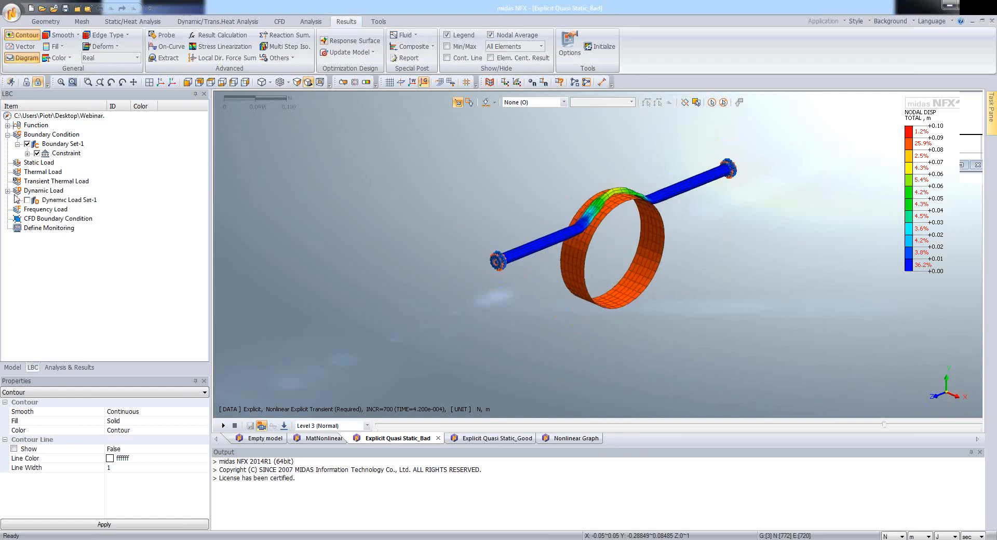
{"action": "left_click", "coordinate": [18, 200]}
{"action": "left_click", "coordinate": [45, 210]}
{"action": "left_click", "coordinate": [37, 209]}
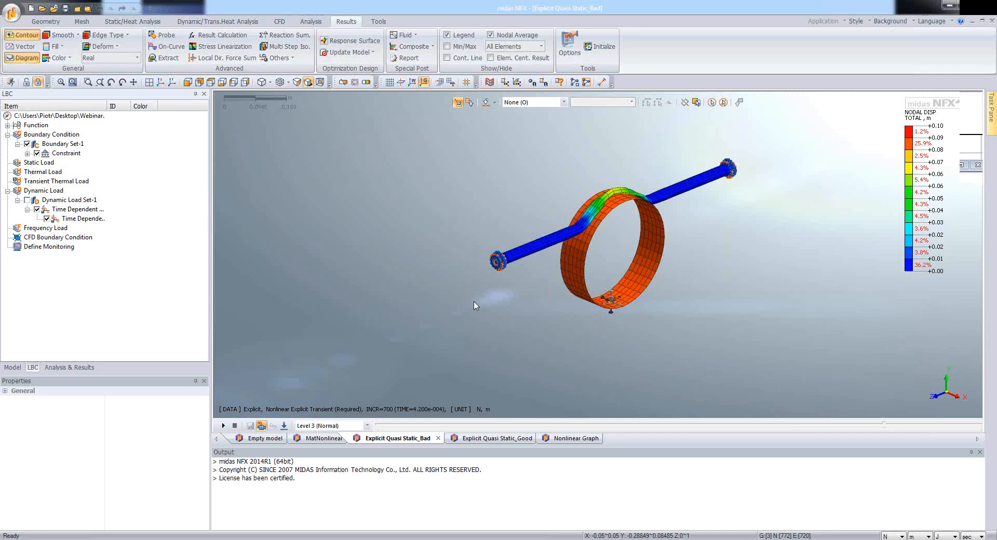
{"action": "right_click", "coordinate": [61, 219]}
{"action": "left_click", "coordinate": [80, 242]}
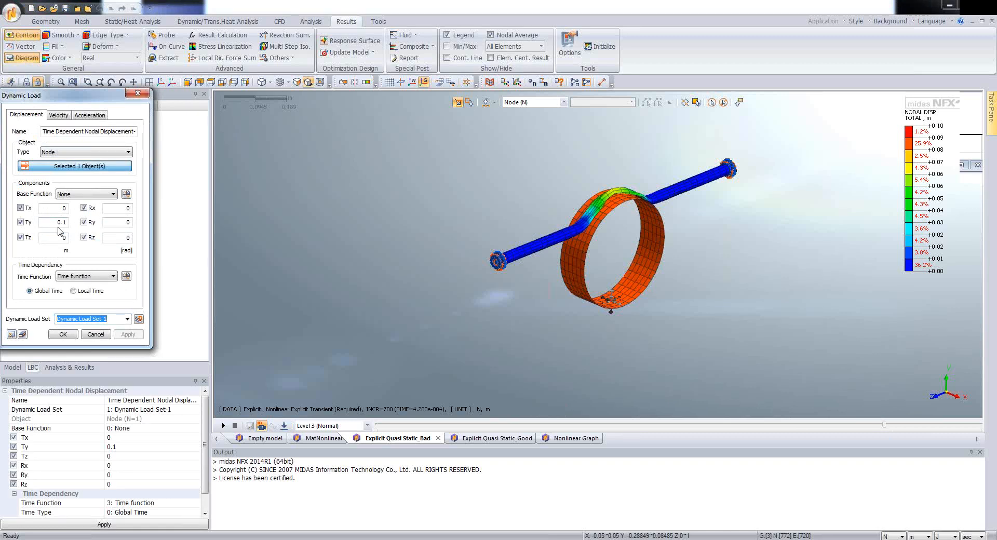
{"action": "left_click", "coordinate": [94, 334]}
Step: Review the time and value table of the time function and close it without changes
{"action": "left_click", "coordinate": [7, 125]}
{"action": "left_click", "coordinate": [17, 153]}
{"action": "left_click", "coordinate": [59, 163]}
{"action": "right_click", "coordinate": [58, 163]}
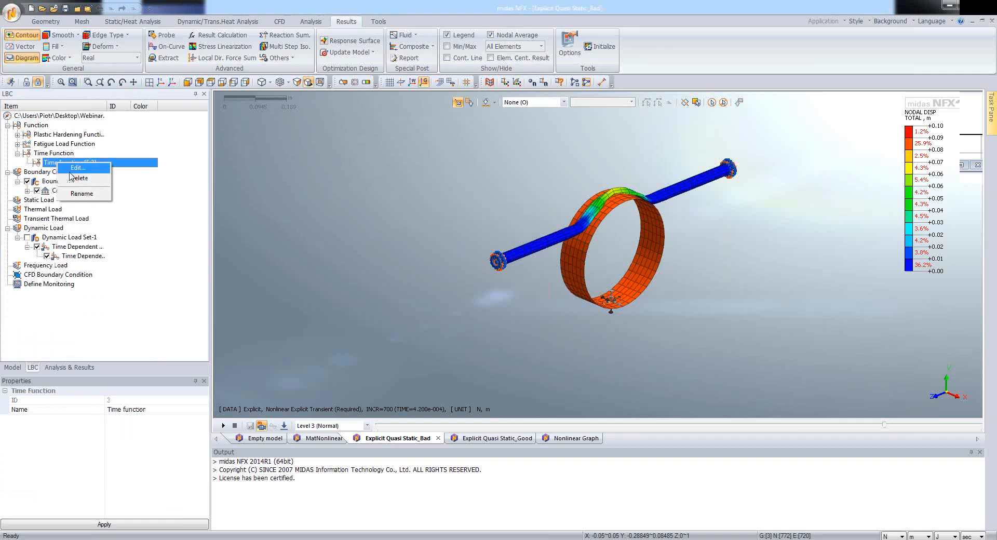
{"action": "left_click", "coordinate": [76, 168]}
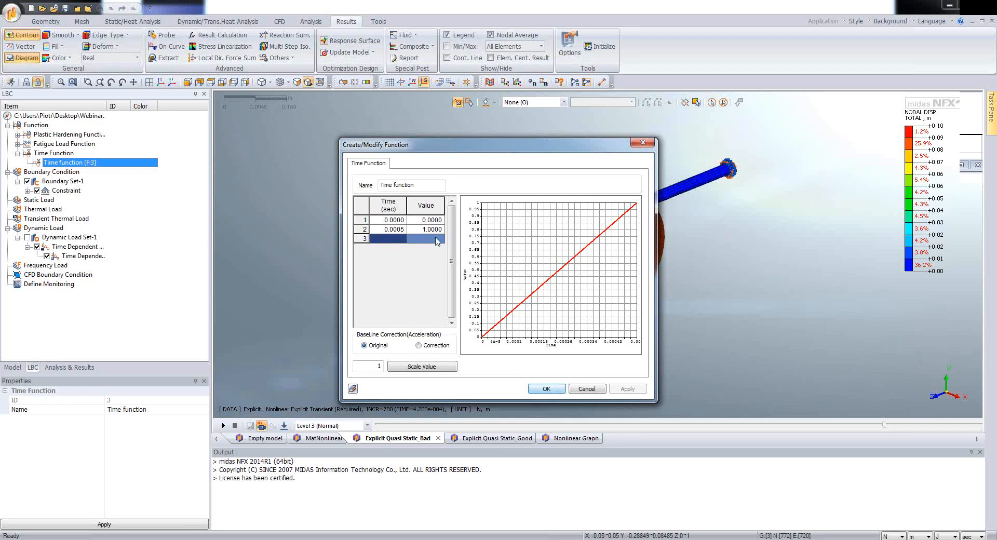
{"action": "left_click_drag", "start_coordinate": [517, 150], "coordinate": [400, 127]}
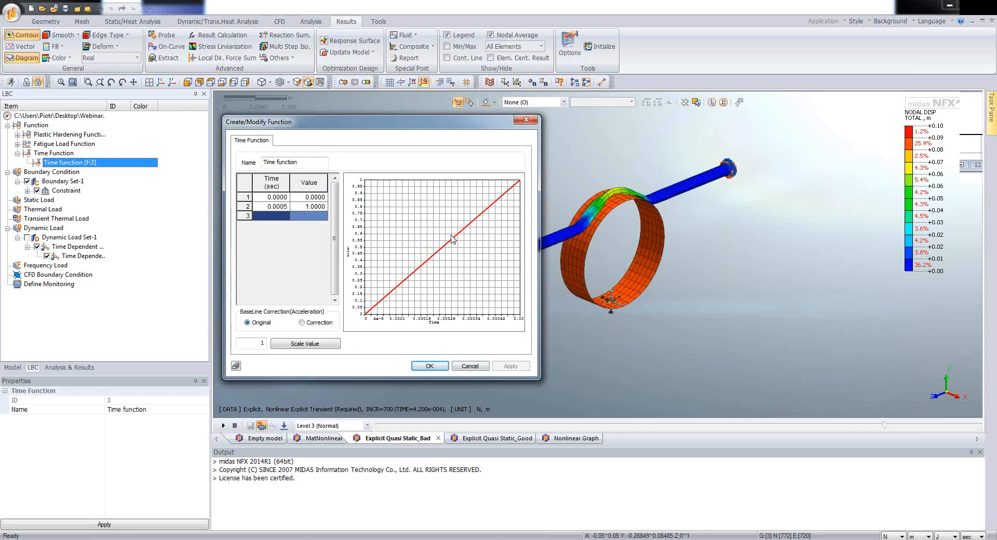
{"action": "left_click", "coordinate": [461, 367]}
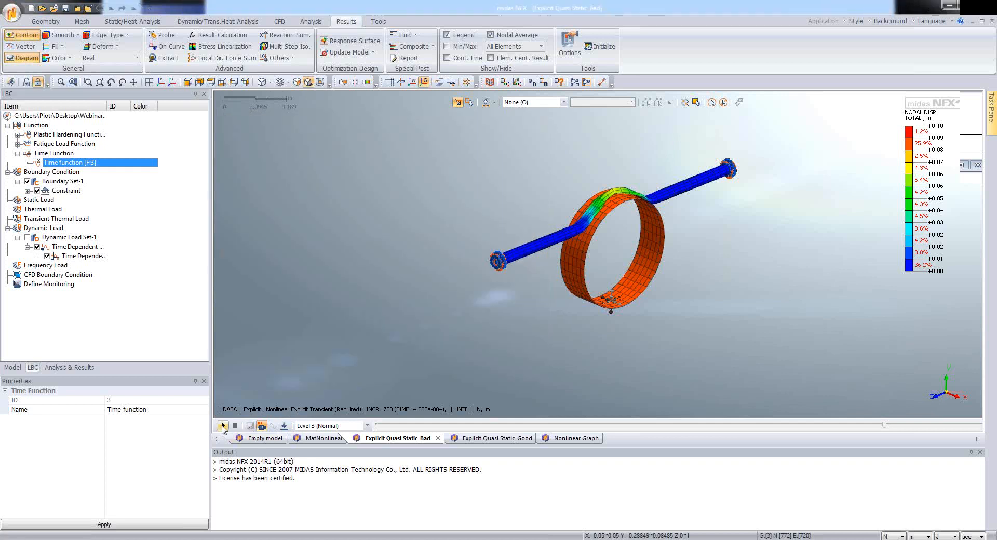
Step: Show the analysis results list, animate the explicit nodal displacement result, and set the animation speed to Level 5 (Fast)
{"action": "left_click", "coordinate": [60, 367]}
{"action": "left_click", "coordinate": [224, 426]}
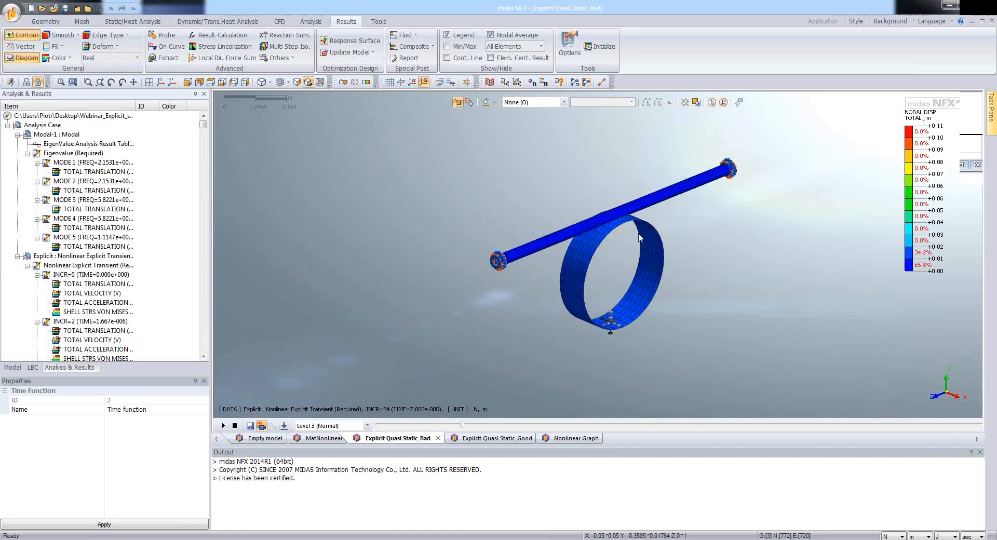
{"action": "left_click", "coordinate": [317, 426]}
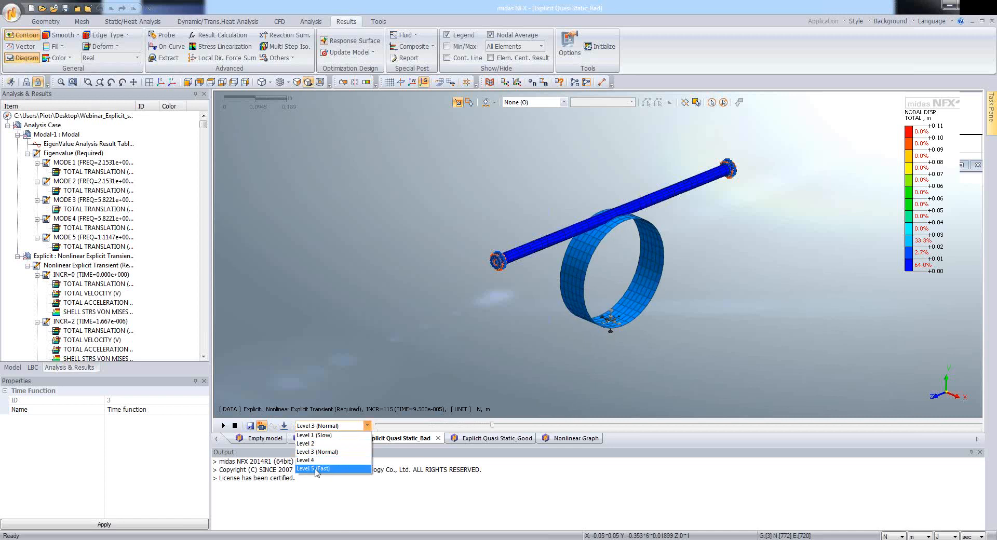
{"action": "left_click", "coordinate": [313, 468]}
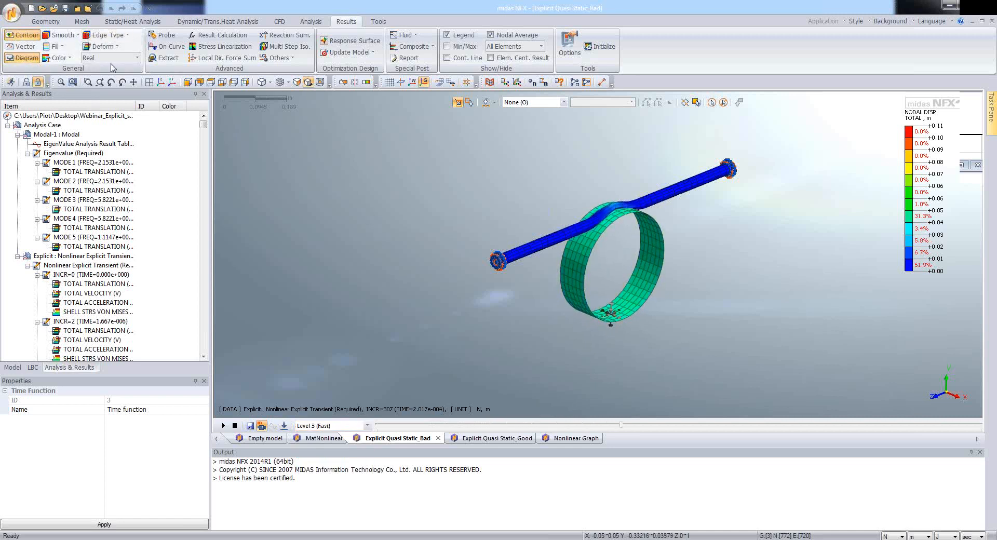
Step: Set the animation's step interval to 5 and replay the tube and ring deformation
{"action": "left_click", "coordinate": [284, 427]}
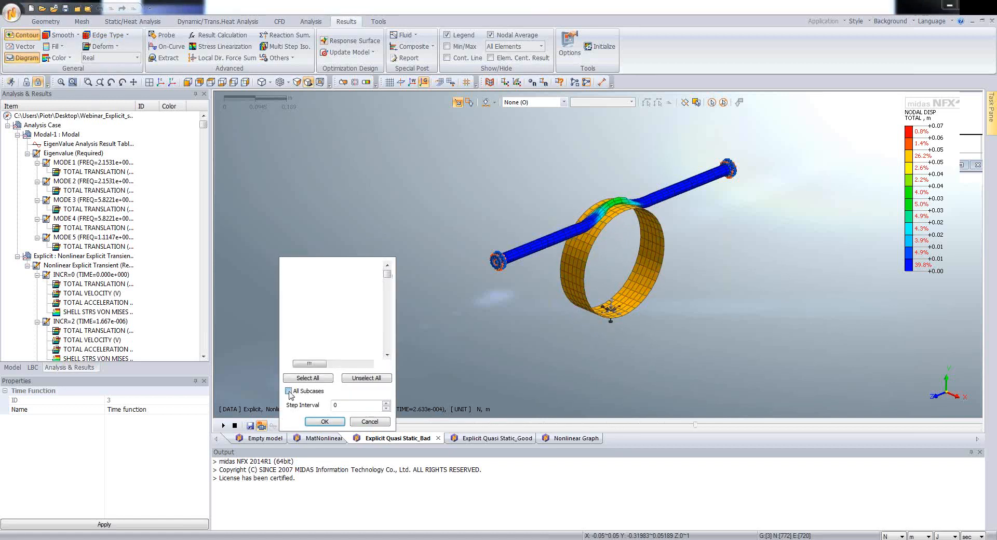
{"action": "double_click", "coordinate": [343, 405]}
{"action": "type", "text": "5"}
{"action": "left_click", "coordinate": [323, 421]}
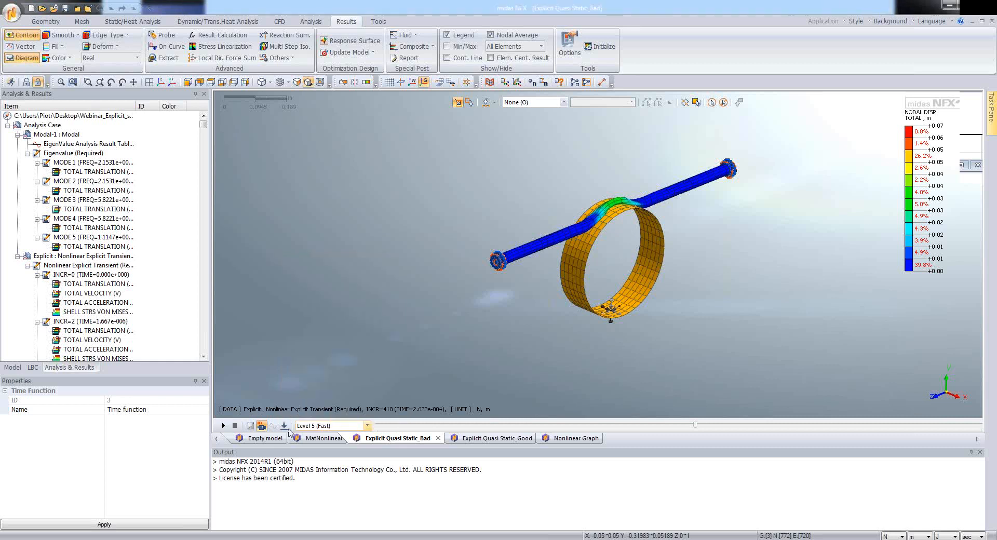
{"action": "left_click", "coordinate": [223, 426]}
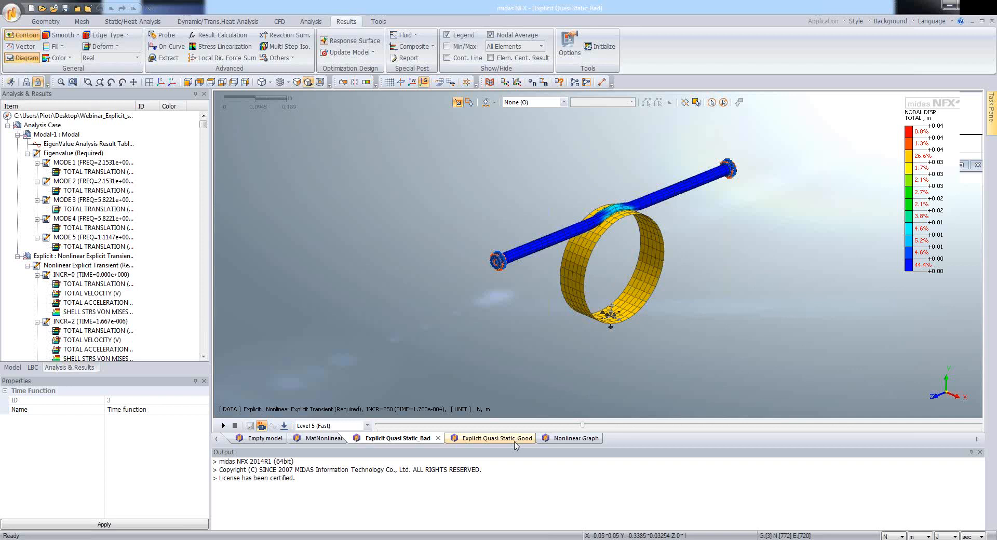
Step: Switch to the Explicit Quasi Static_Good model and include all explicit transient steps in a multi-step animation of the INCR=0 total translation
{"action": "left_click", "coordinate": [495, 443]}
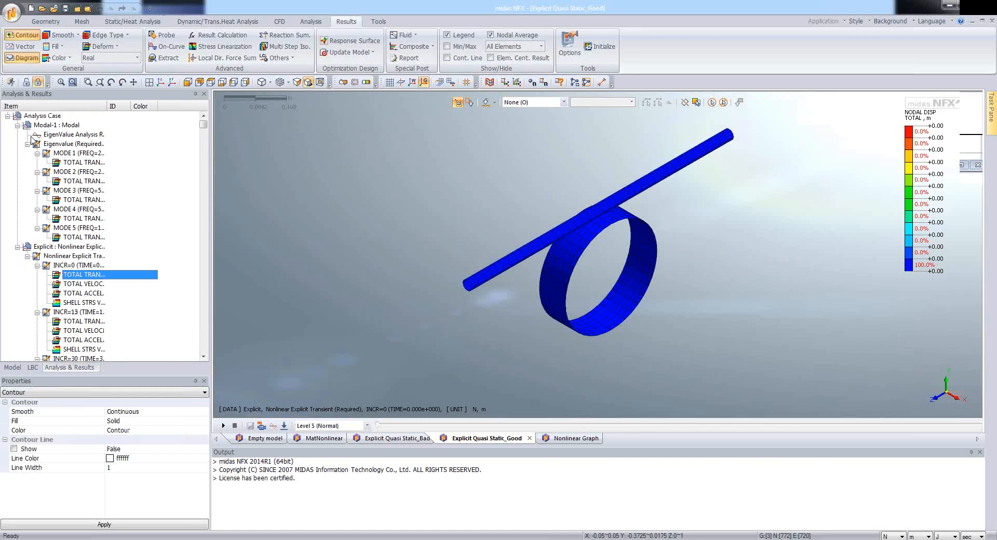
{"action": "left_click_drag", "start_coordinate": [106, 106], "coordinate": [167, 107]}
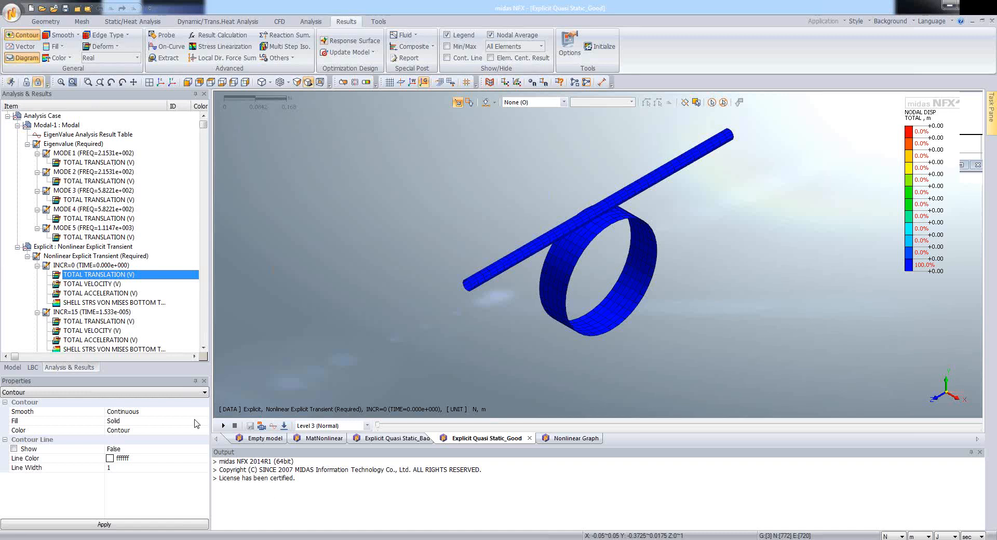
{"action": "left_click", "coordinate": [95, 274]}
{"action": "left_click", "coordinate": [263, 428]}
{"action": "left_click", "coordinate": [283, 425]}
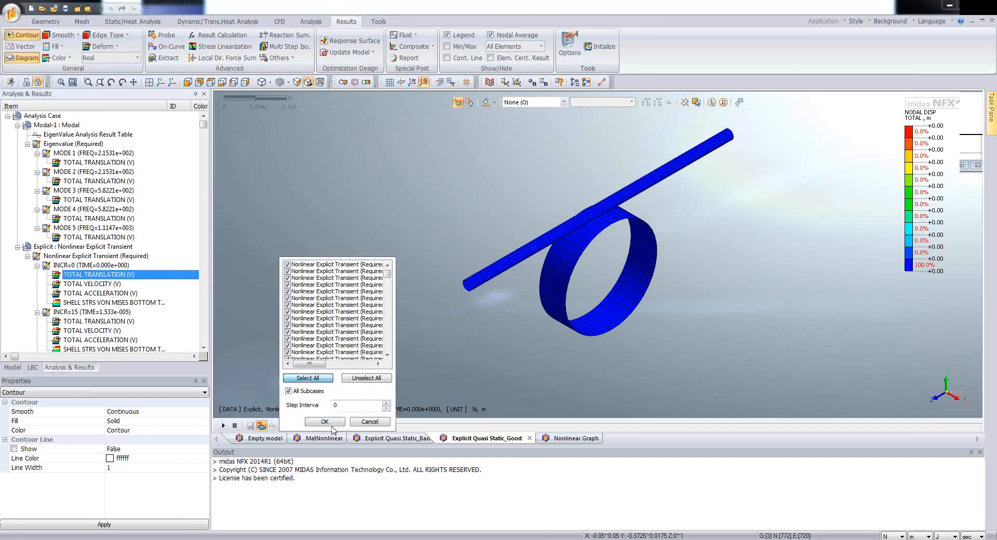
{"action": "left_click", "coordinate": [334, 429]}
Step: Set the animation speed to Level 5 (Fast) with a step interval of 5 and play the total translation
{"action": "left_click", "coordinate": [354, 427]}
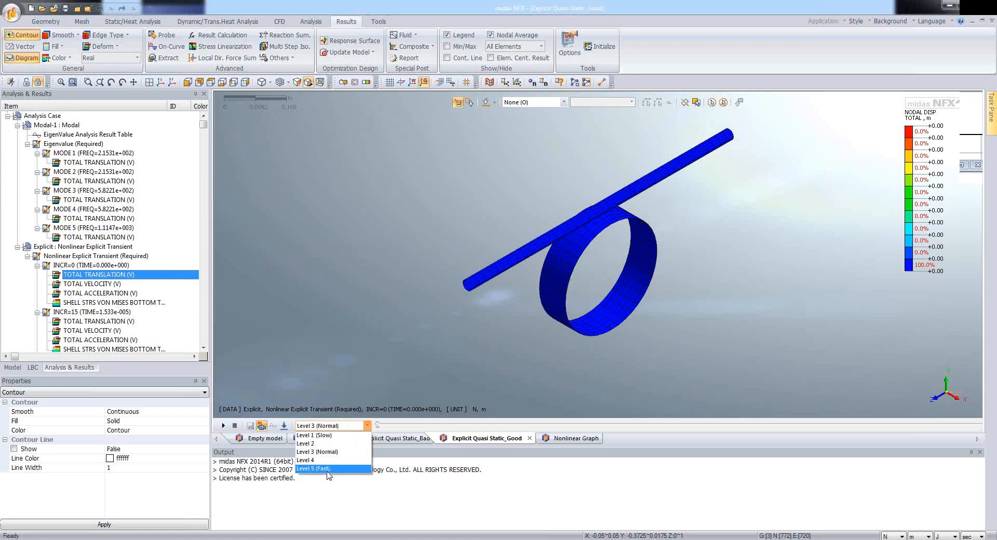
{"action": "left_click", "coordinate": [330, 474]}
{"action": "left_click", "coordinate": [284, 426]}
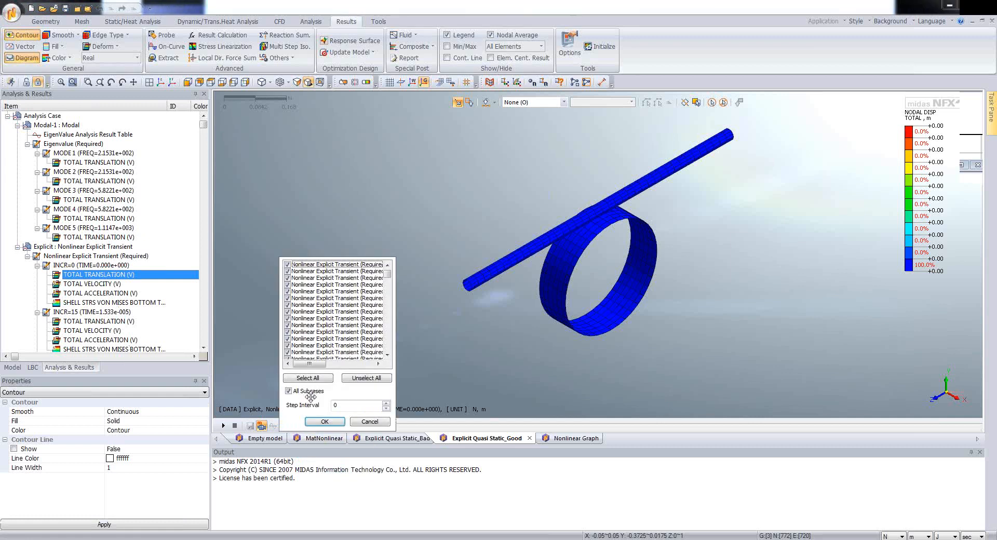
{"action": "type", "text": "5"}
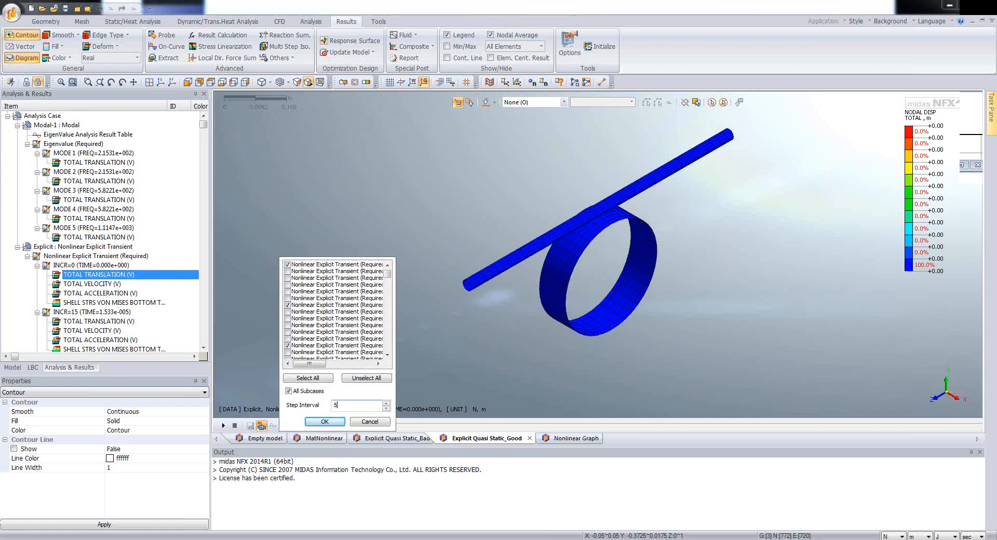
{"action": "left_click", "coordinate": [324, 423]}
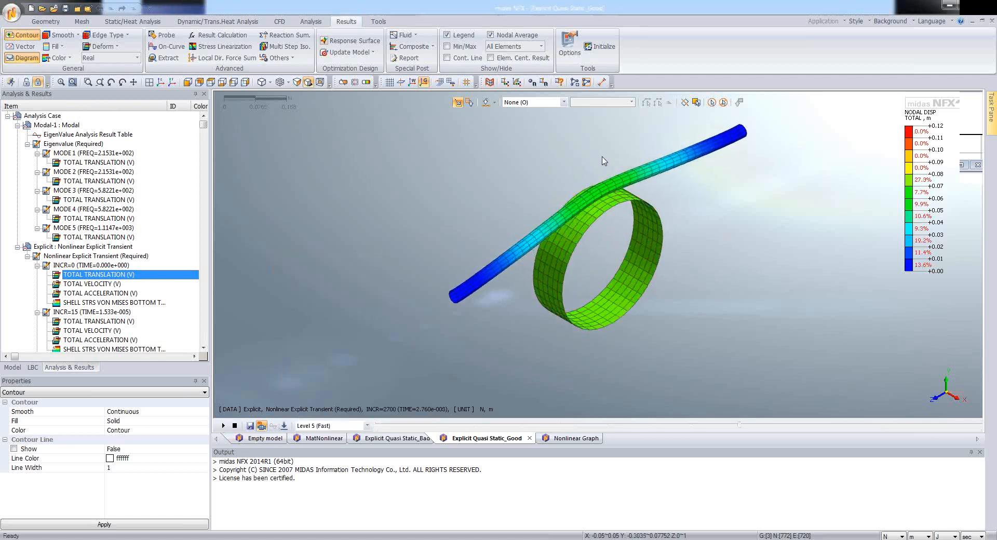
Step: Examine the tube's deformation where it contacts the ring during the displacement animation
{"action": "scroll", "coordinate": [600, 162], "scroll_direction": "down", "scroll_amount": 3}
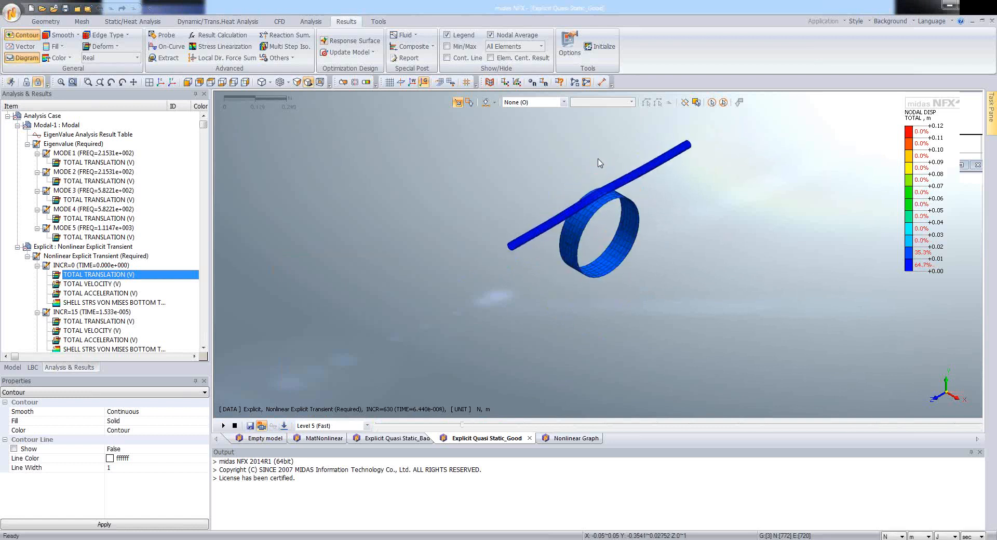
{"action": "scroll", "coordinate": [597, 161], "scroll_direction": "up", "scroll_amount": 2}
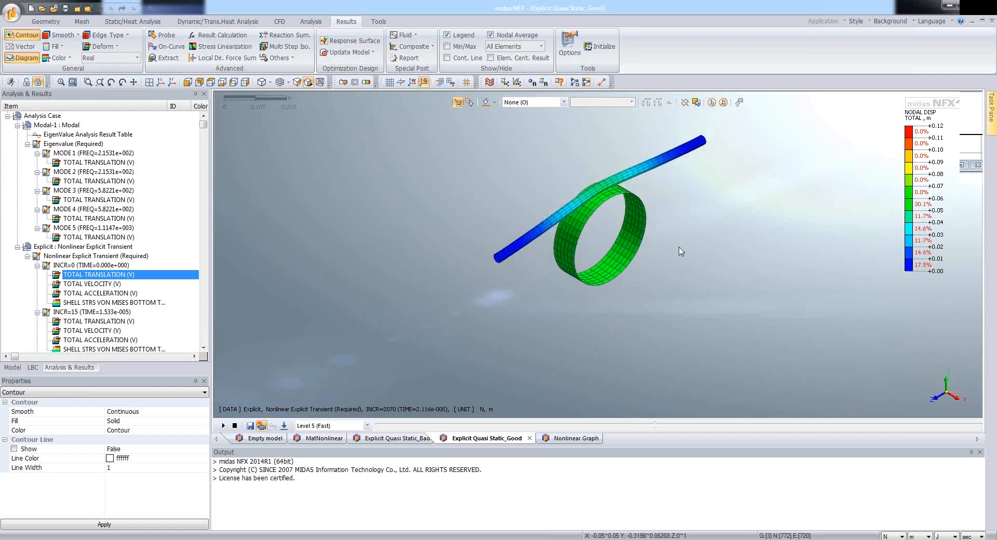
{"action": "scroll", "coordinate": [653, 233], "scroll_direction": "up", "scroll_amount": 4}
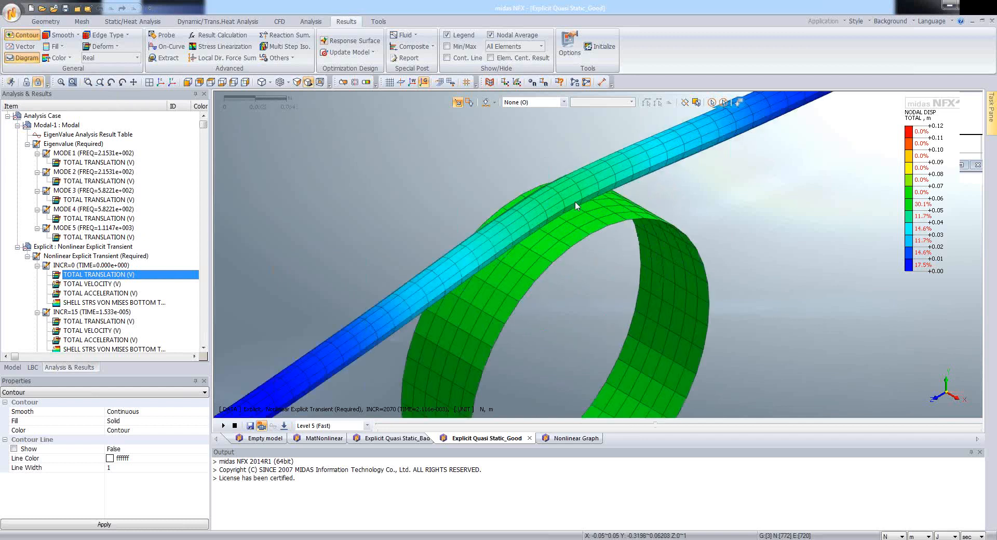
{"action": "scroll", "coordinate": [575, 202], "scroll_direction": "up", "scroll_amount": 1}
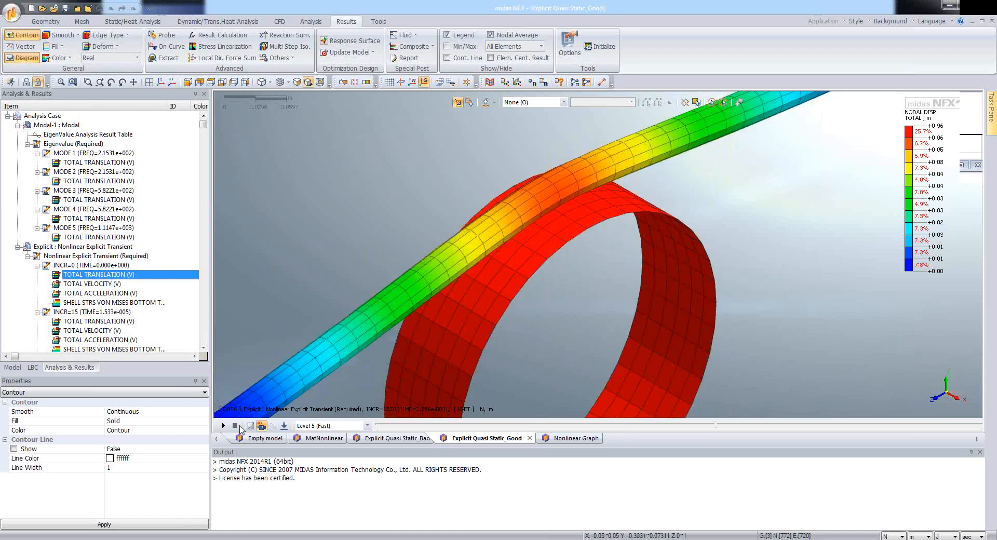
{"action": "key", "text": "alt+Tab"}
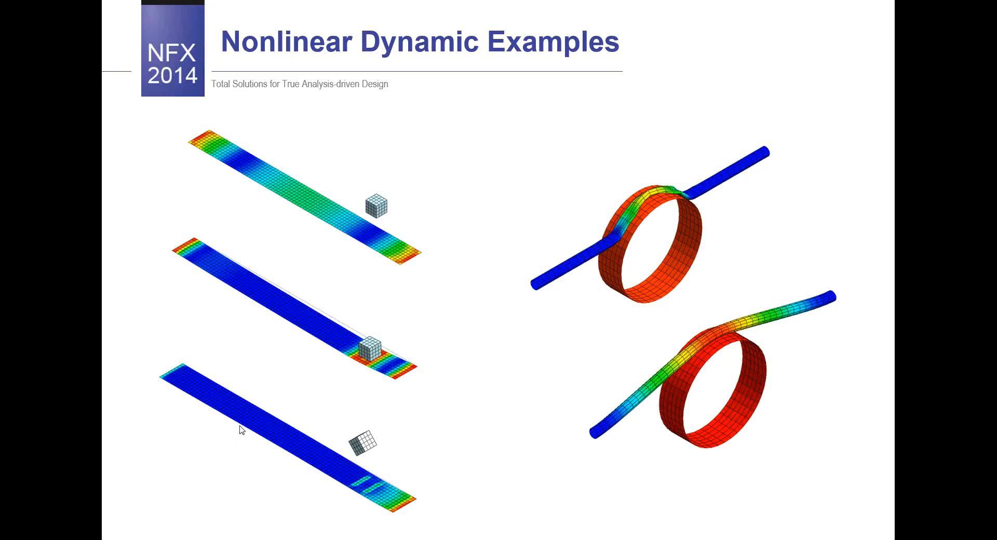
{"action": "key", "text": "Right"}
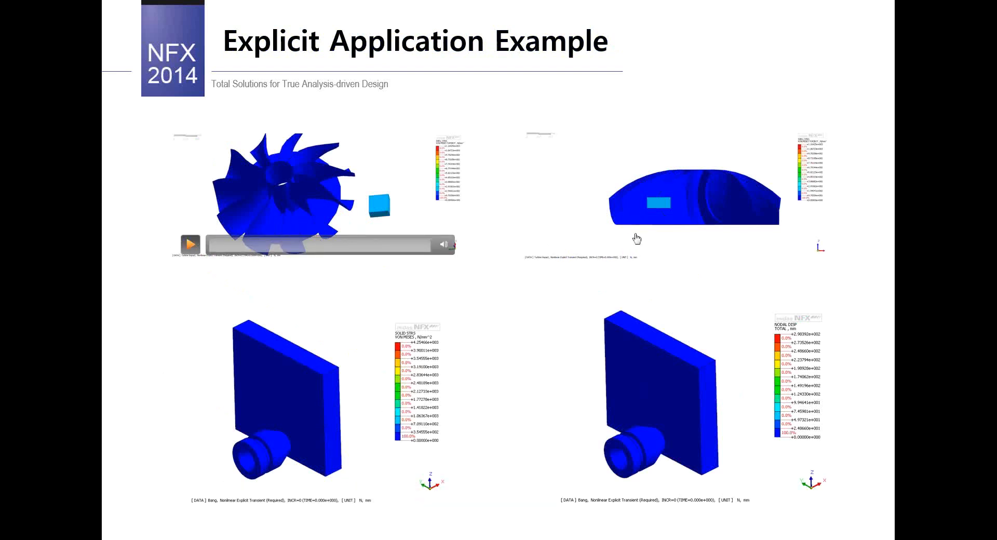
{"action": "left_click", "coordinate": [373, 245]}
{"action": "left_click", "coordinate": [545, 251]}
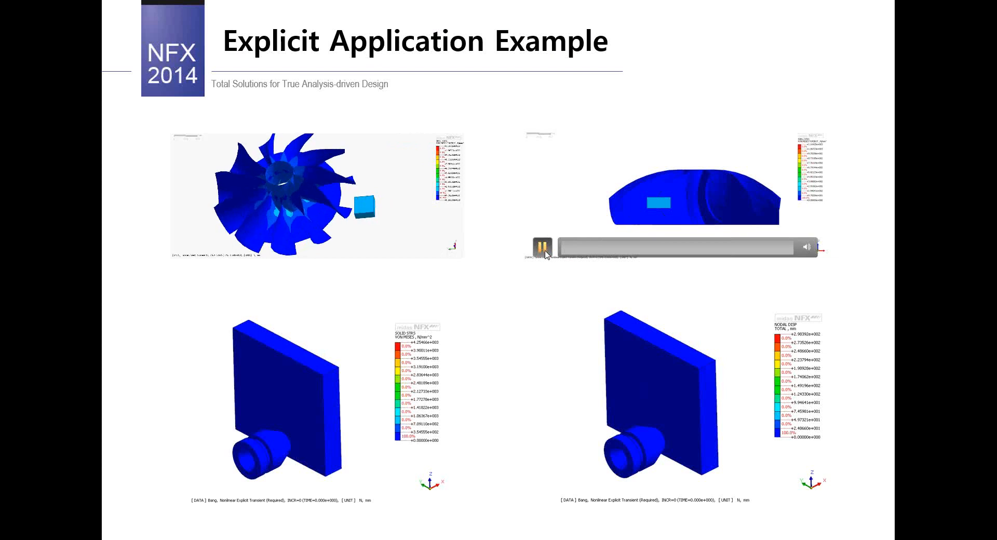